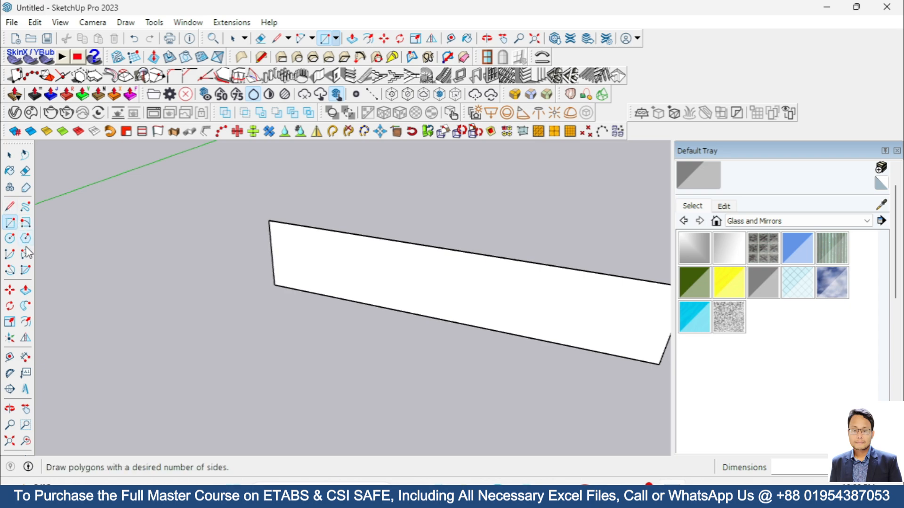
Step: Place a vertical guide line on the wall face, 5' in from its near side edge
{"action": "left_click", "coordinate": [10, 154]}
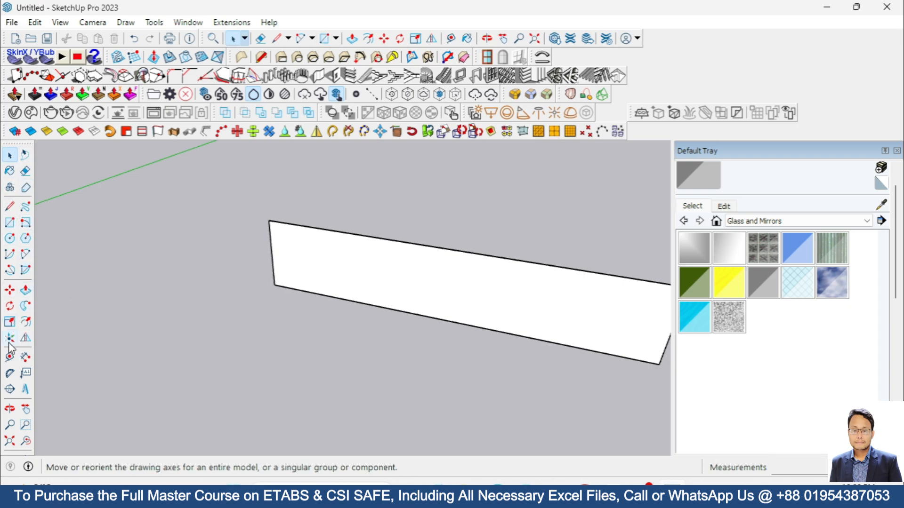
{"action": "left_click", "coordinate": [9, 358]}
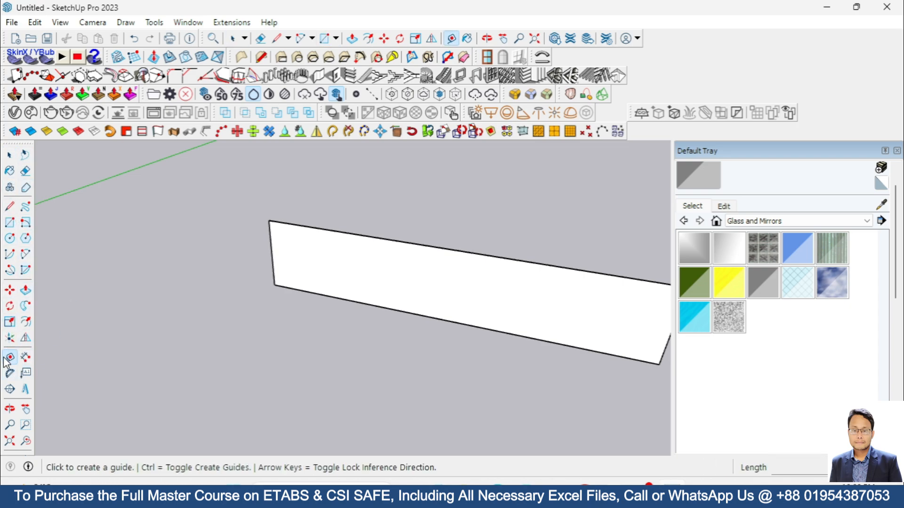
{"action": "scroll", "coordinate": [295, 238], "scroll_direction": "up", "scroll_amount": 6}
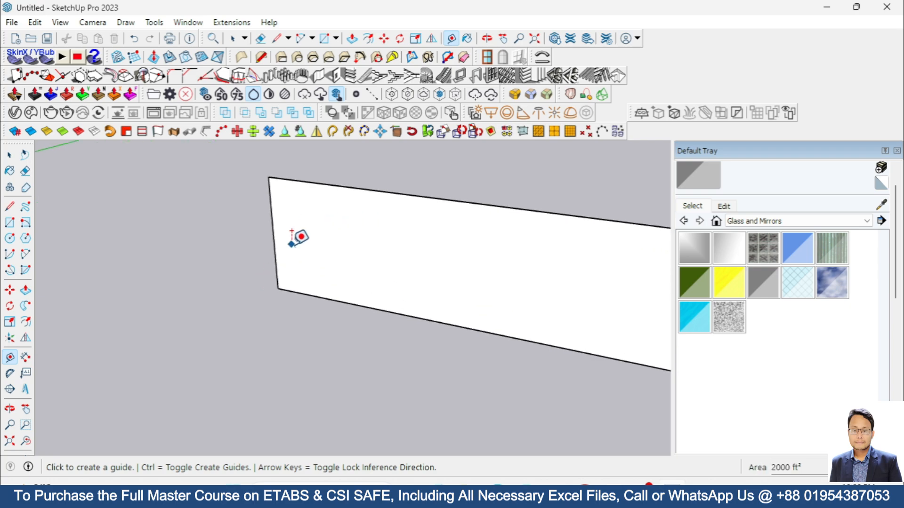
{"action": "left_click", "coordinate": [252, 222]}
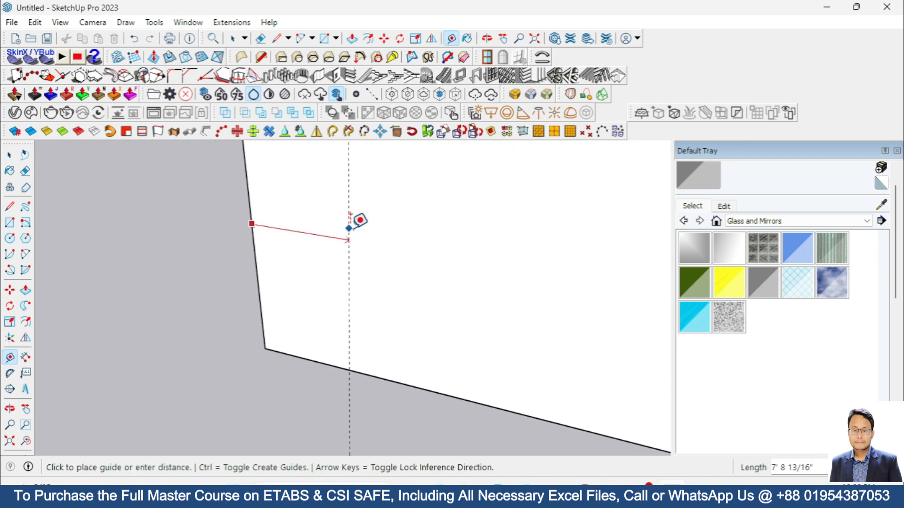
{"action": "type", "text": "5'"}
{"action": "key", "text": "Return"}
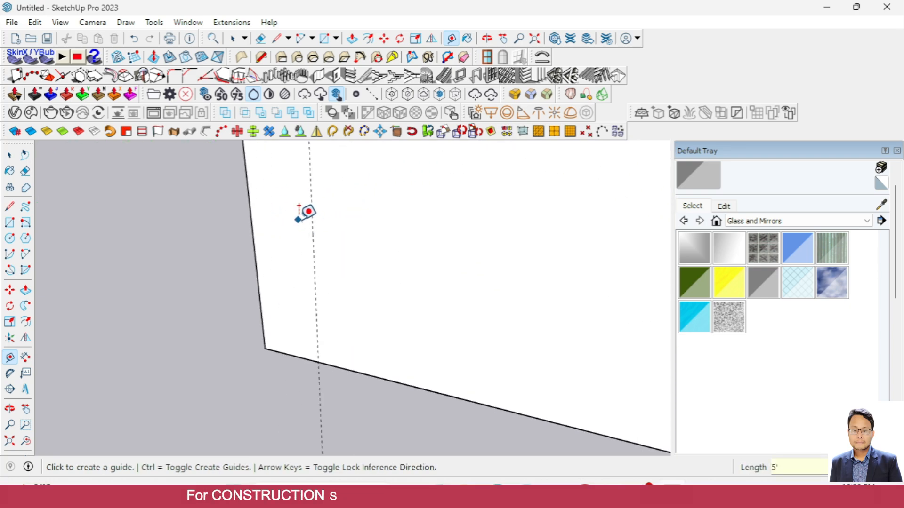
Step: Place a second vertical guide on the wall face, 6' beyond the first guide
{"action": "left_click", "coordinate": [314, 246]}
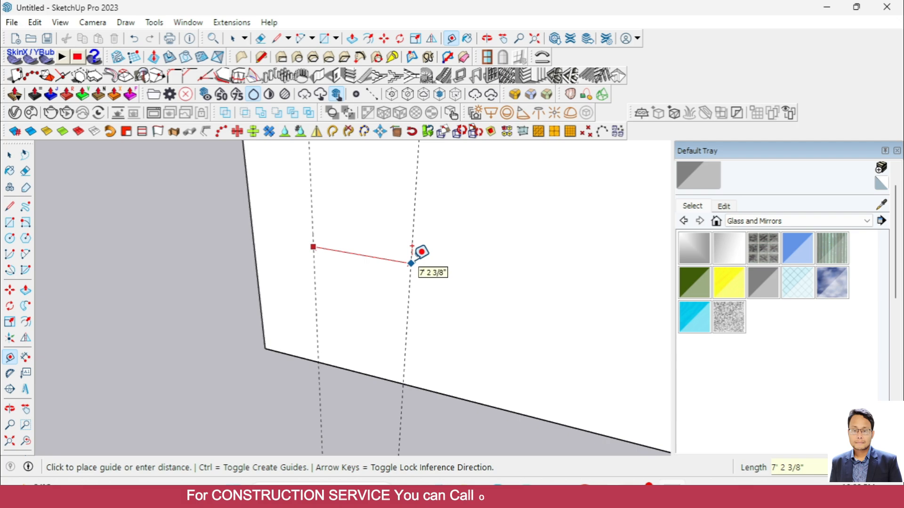
{"action": "key", "text": "Return"}
{"action": "scroll", "coordinate": [434, 263], "scroll_direction": "down", "scroll_amount": 3}
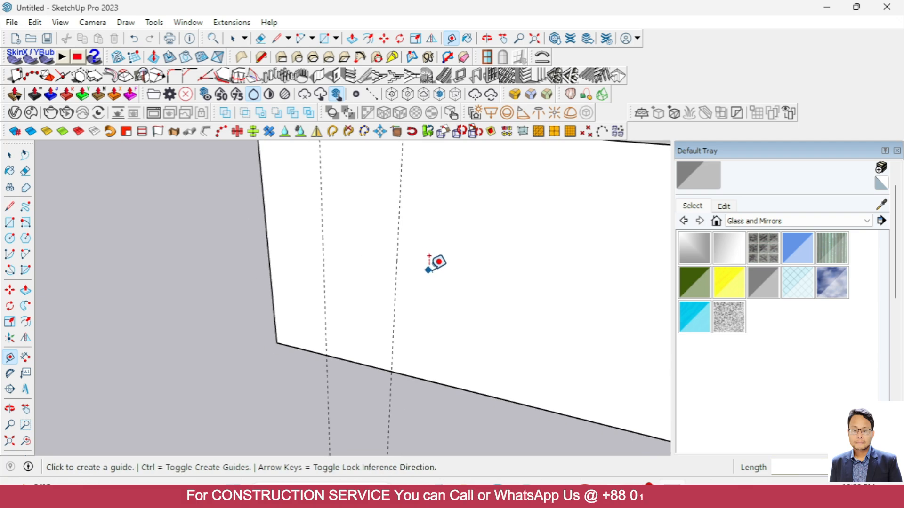
{"action": "left_click", "coordinate": [10, 206]}
{"action": "scroll", "coordinate": [405, 303], "scroll_direction": "up", "scroll_amount": 3}
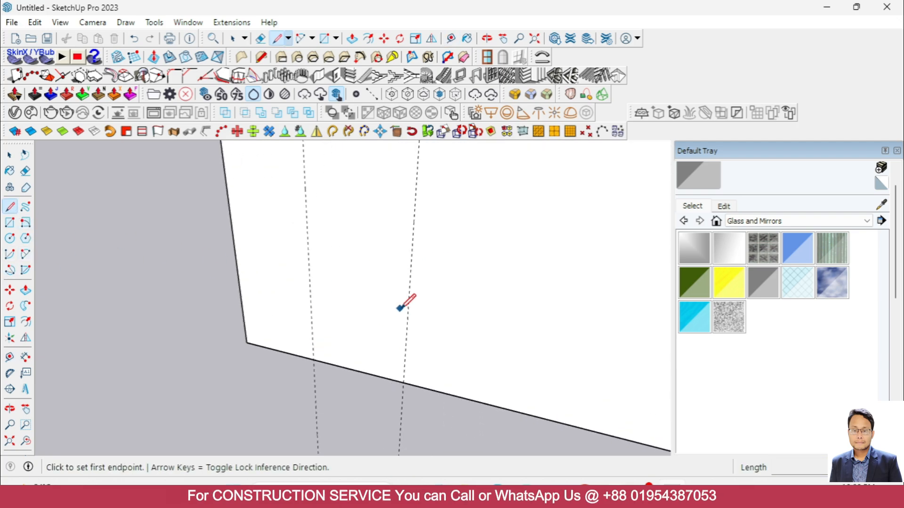
{"action": "left_click", "coordinate": [308, 365]}
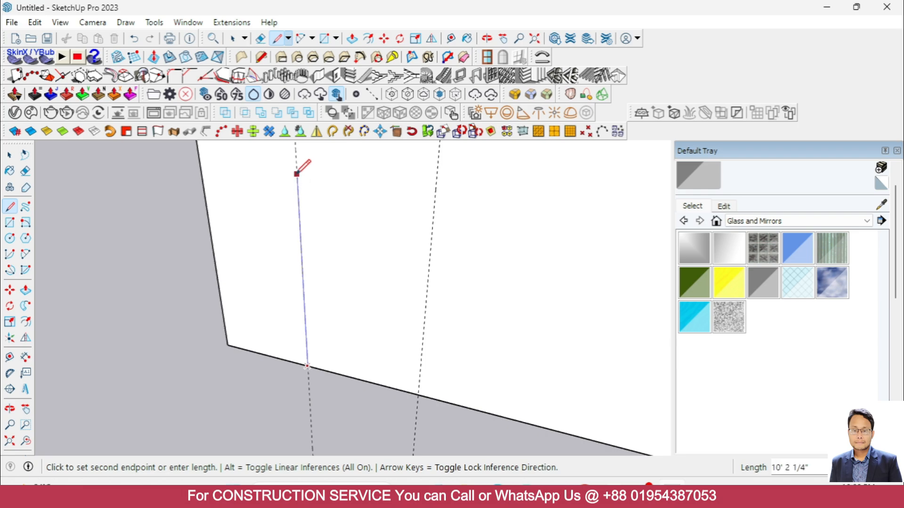
{"action": "left_click", "coordinate": [10, 155]}
{"action": "scroll", "coordinate": [366, 286], "scroll_direction": "down", "scroll_amount": 3}
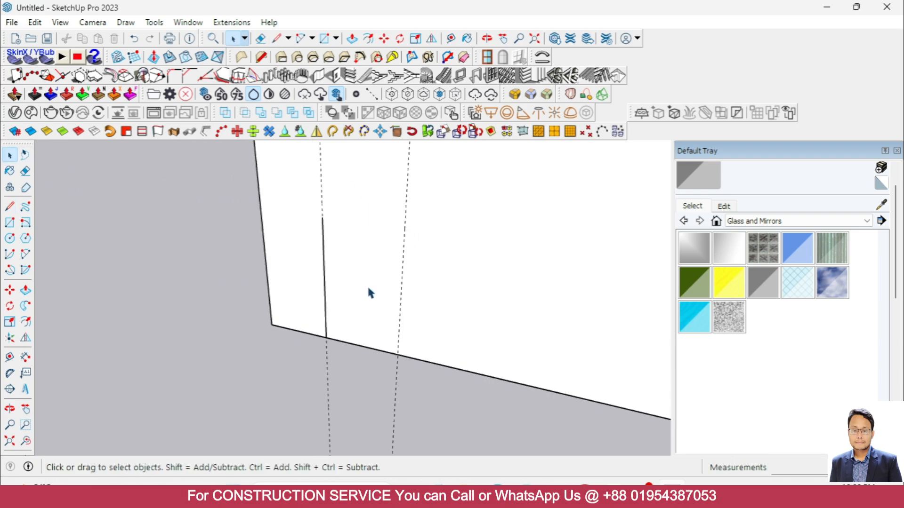
{"action": "middle_click_drag", "start_coordinate": [366, 286], "coordinate": [339, 299]}
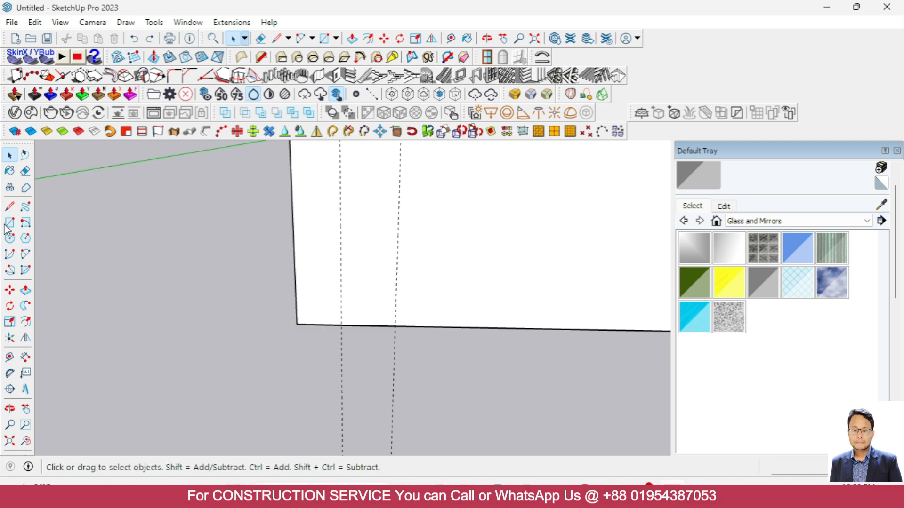
Step: Draw a vertical line about 13.5 ft high along the first guide, starting at the wall's bottom edge
{"action": "left_click", "coordinate": [9, 206]}
{"action": "left_click", "coordinate": [341, 324]}
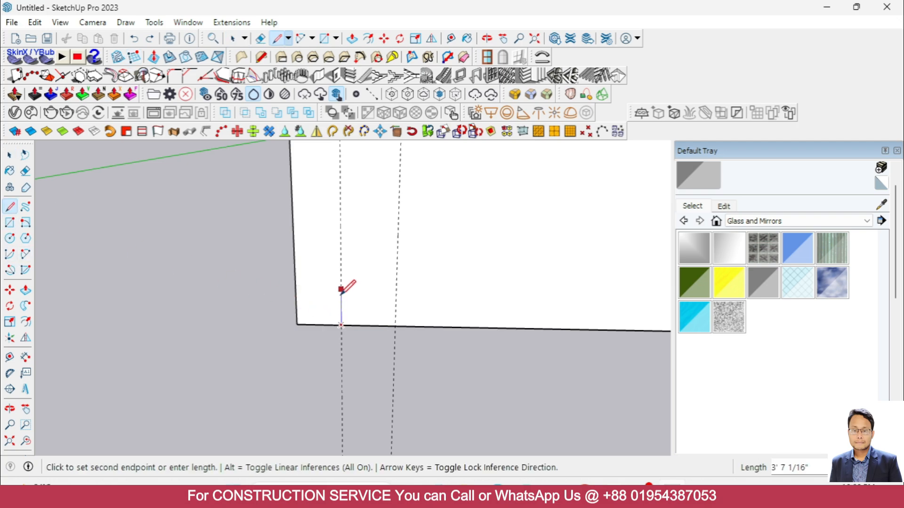
{"action": "scroll", "coordinate": [352, 243], "scroll_direction": "down", "scroll_amount": 1}
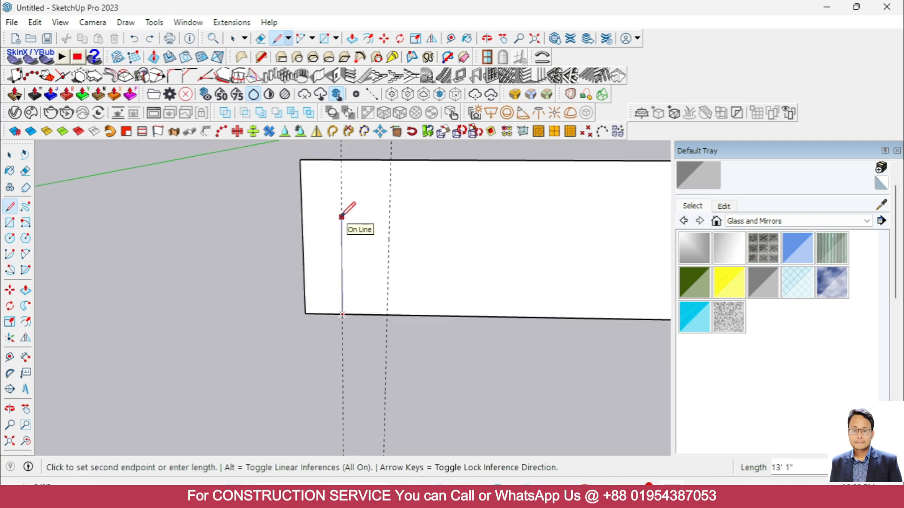
{"action": "left_click", "coordinate": [340, 211]}
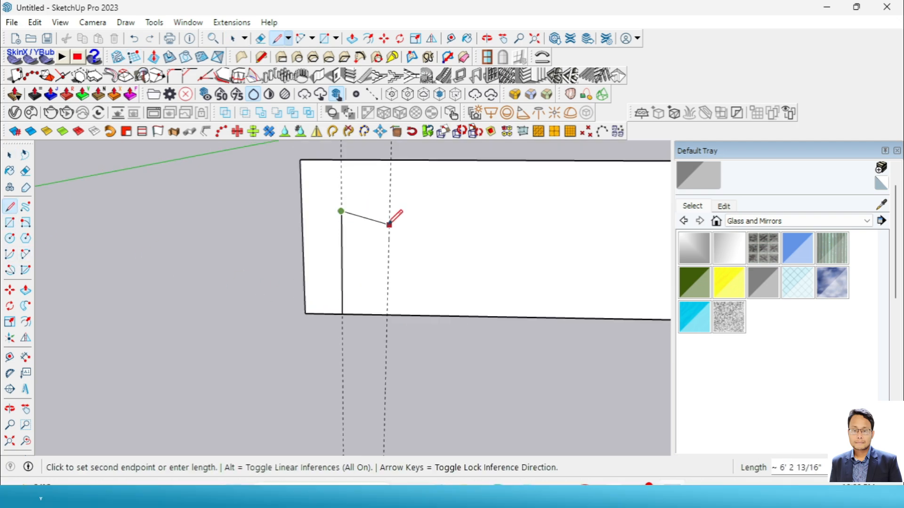
Step: Copy the vertical line 6' along the wall's bottom edge onto the second guide
{"action": "left_click", "coordinate": [9, 154]}
{"action": "scroll", "coordinate": [353, 266], "scroll_direction": "up", "scroll_amount": 1}
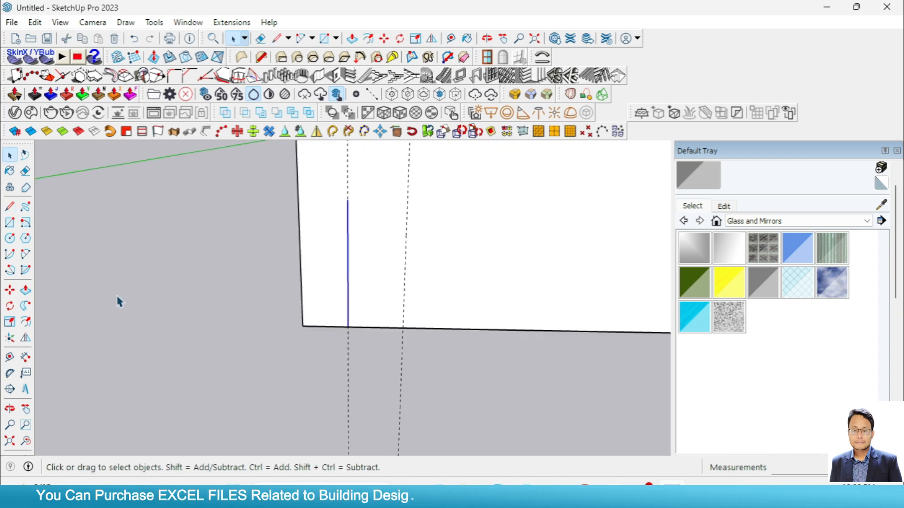
{"action": "left_click", "coordinate": [10, 290]}
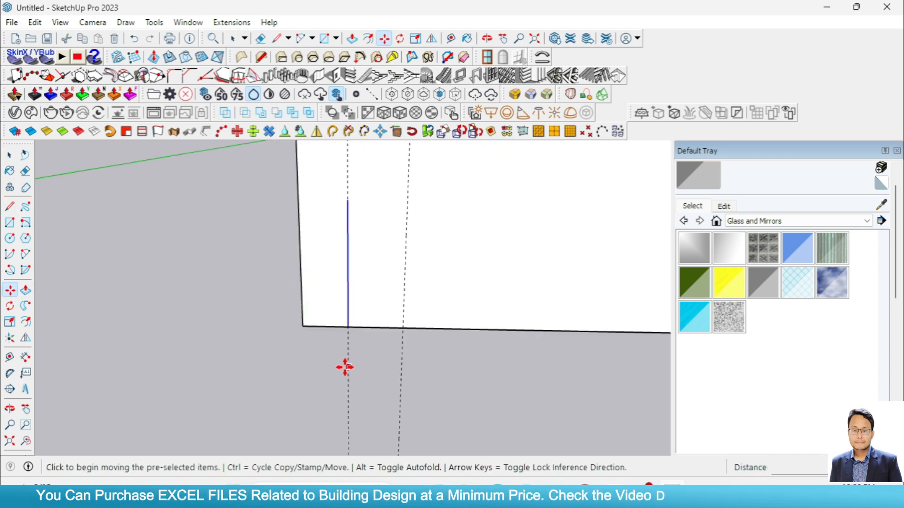
{"action": "scroll", "coordinate": [345, 367], "scroll_direction": "up", "scroll_amount": 2}
{"action": "key", "text": "ctrl"}
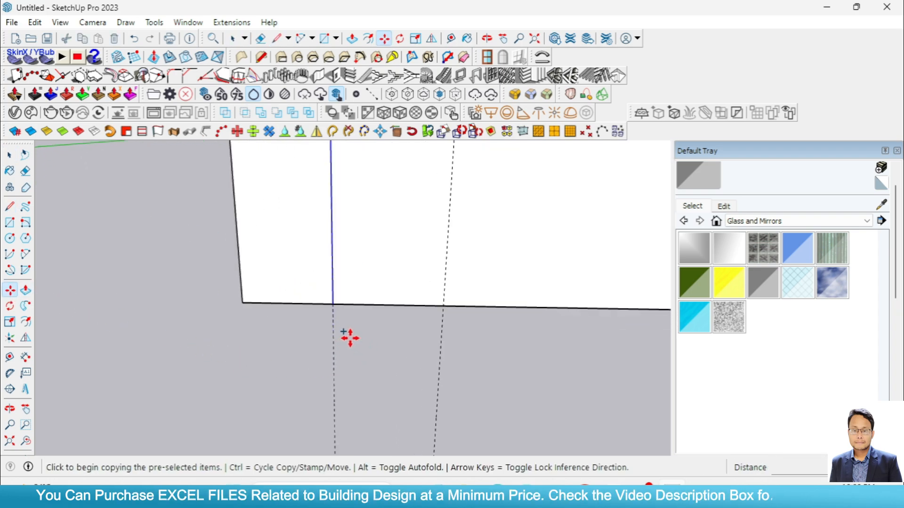
{"action": "left_click", "coordinate": [332, 304]}
{"action": "left_click", "coordinate": [442, 306]}
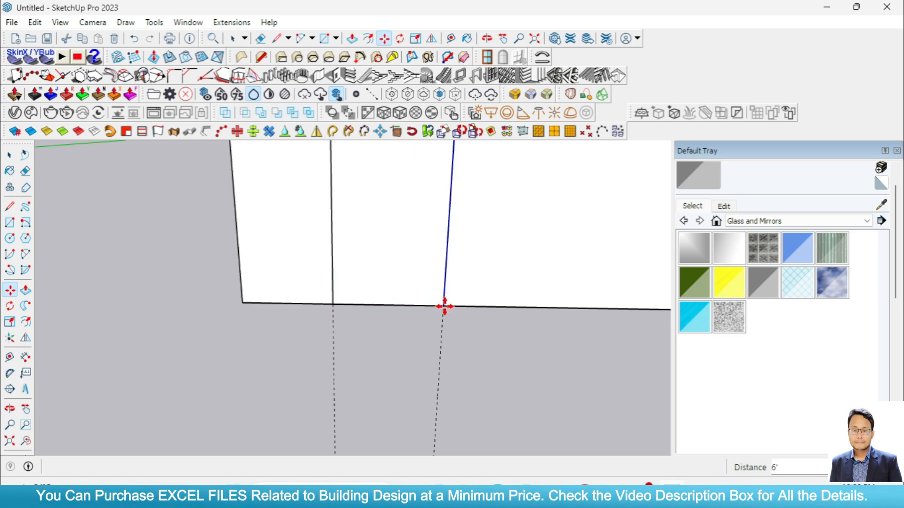
Step: Draw a 2 Point Arc joining the upper ends of the two vertical lines, with an upward bulge of about 2.5 ft
{"action": "scroll", "coordinate": [325, 379], "scroll_direction": "down", "scroll_amount": 1}
{"action": "scroll", "coordinate": [325, 379], "scroll_direction": "down", "scroll_amount": 1}
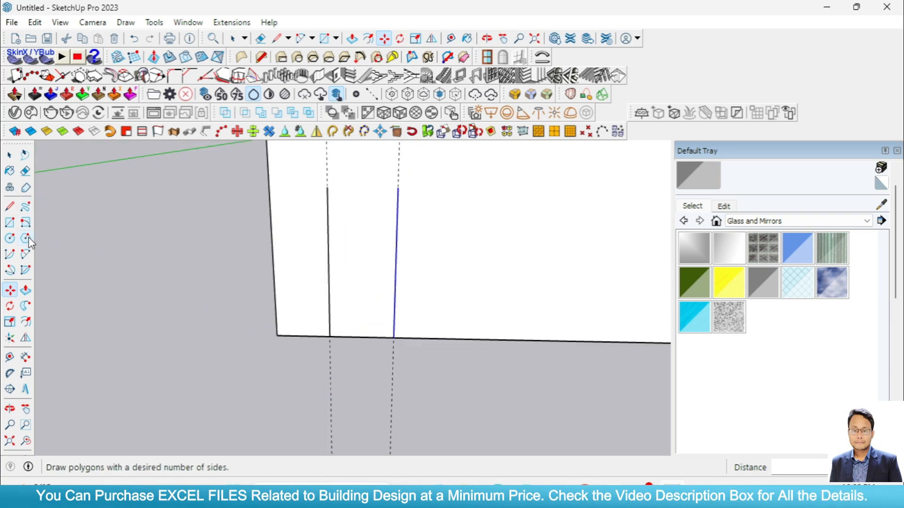
{"action": "left_click", "coordinate": [26, 254]}
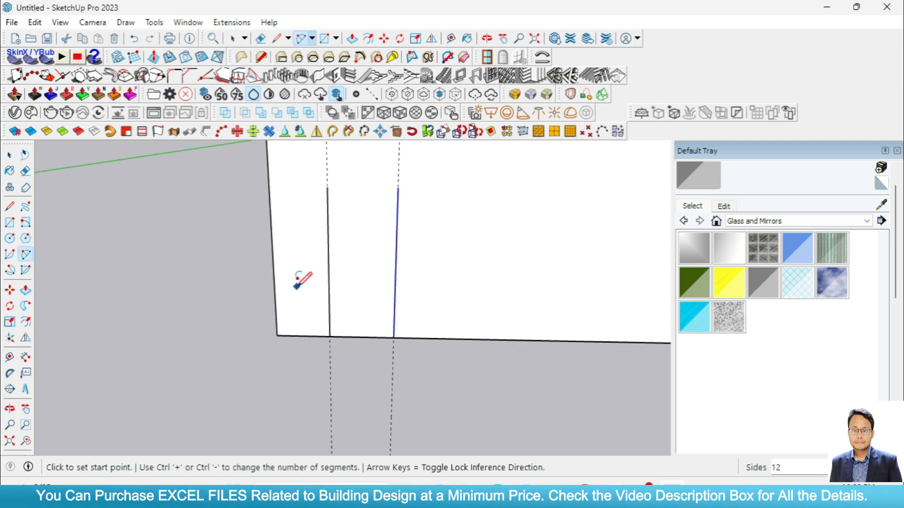
{"action": "scroll", "coordinate": [335, 216], "scroll_direction": "up", "scroll_amount": 2}
{"action": "left_click", "coordinate": [322, 193]}
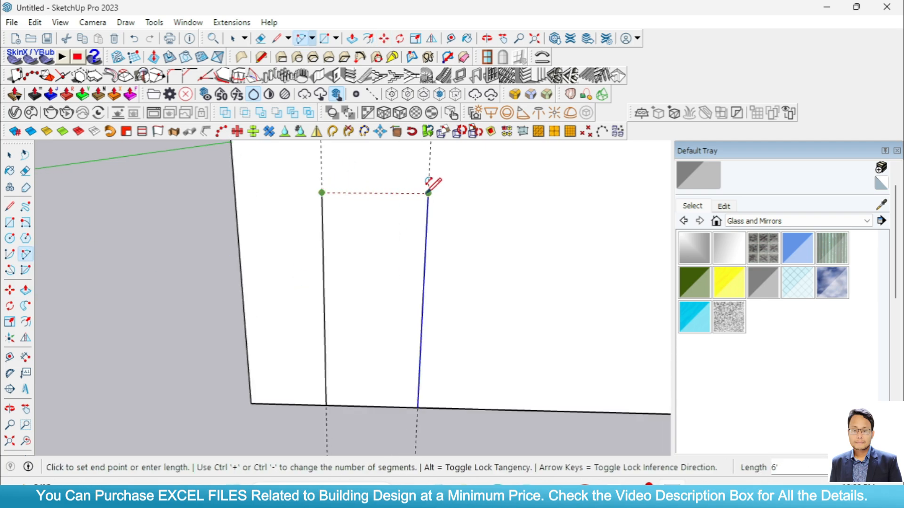
{"action": "left_click", "coordinate": [429, 192]}
{"action": "scroll", "coordinate": [356, 268], "scroll_direction": "down", "scroll_amount": 1}
{"action": "scroll", "coordinate": [383, 229], "scroll_direction": "down", "scroll_amount": 1}
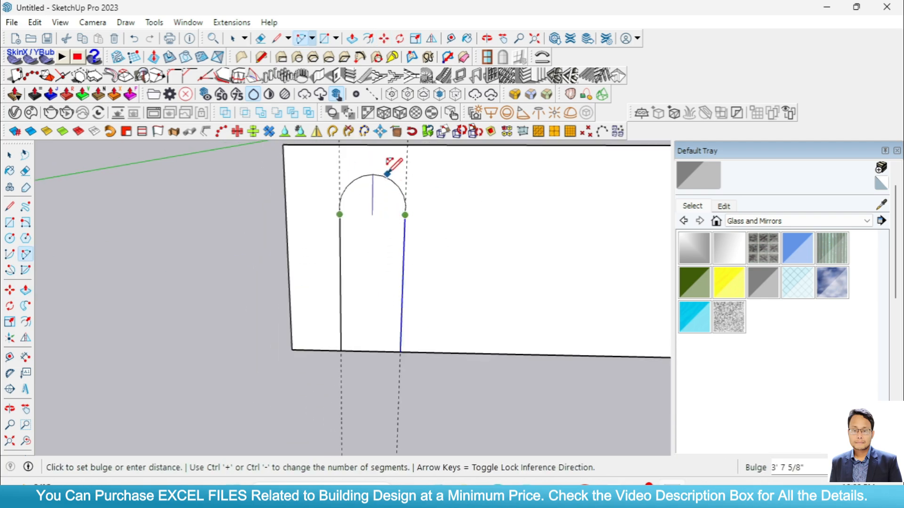
{"action": "scroll", "coordinate": [387, 173], "scroll_direction": "up", "scroll_amount": 2}
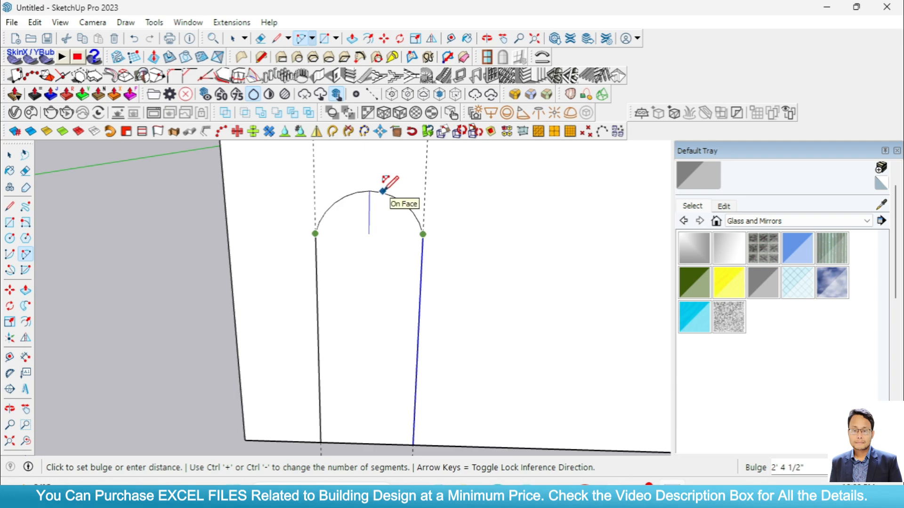
{"action": "left_click", "coordinate": [383, 191]}
Step: Set the number of segments of the arc above the opening to 30
{"action": "left_click", "coordinate": [9, 155]}
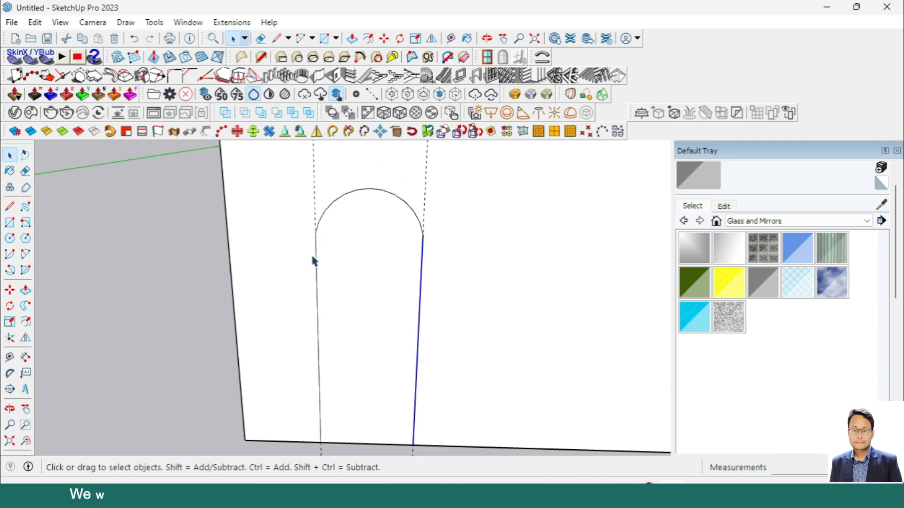
{"action": "scroll", "coordinate": [366, 240], "scroll_direction": "up", "scroll_amount": 5}
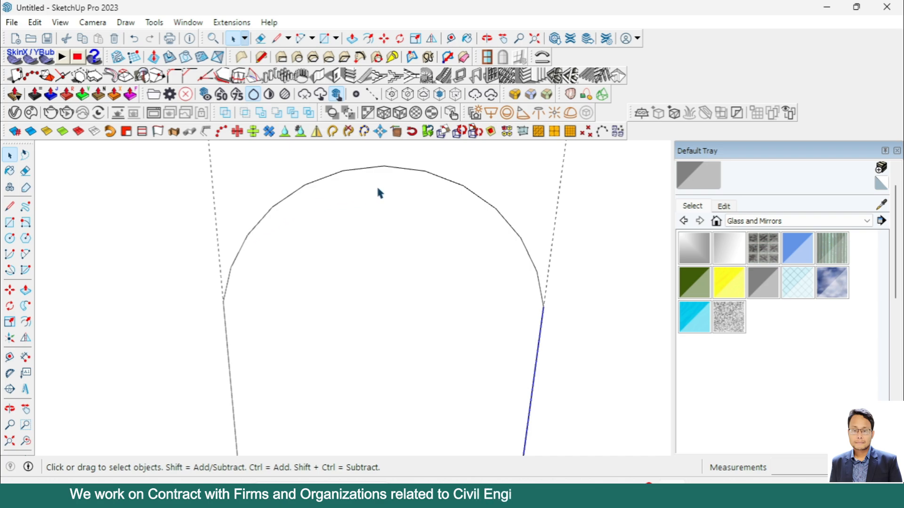
{"action": "left_click", "coordinate": [518, 239]}
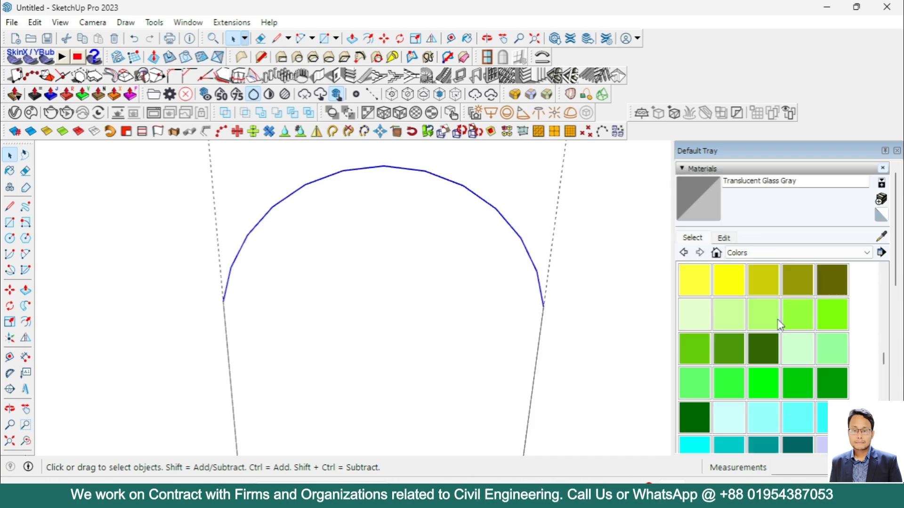
{"action": "left_click", "coordinate": [682, 170]}
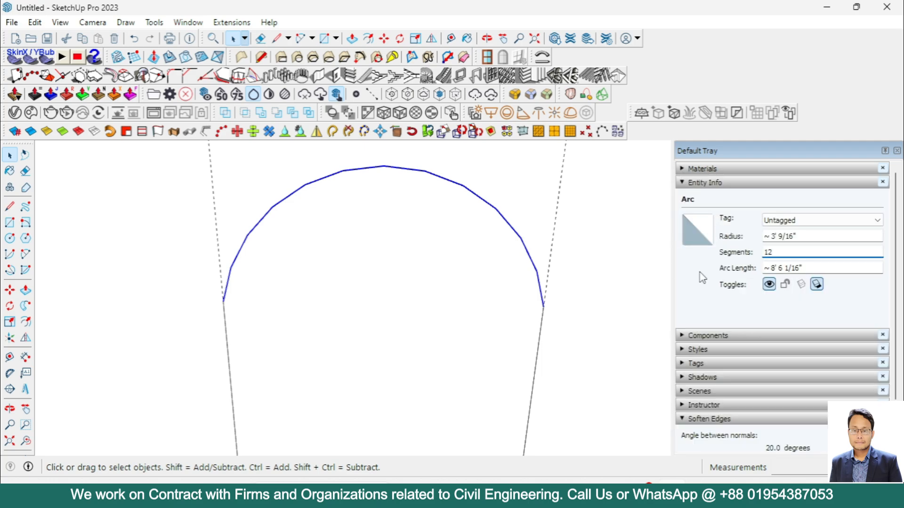
{"action": "key", "text": "BackSpace"}
{"action": "key", "text": "BackSpace"}
{"action": "type", "text": "30"}
{"action": "key", "text": "Return"}
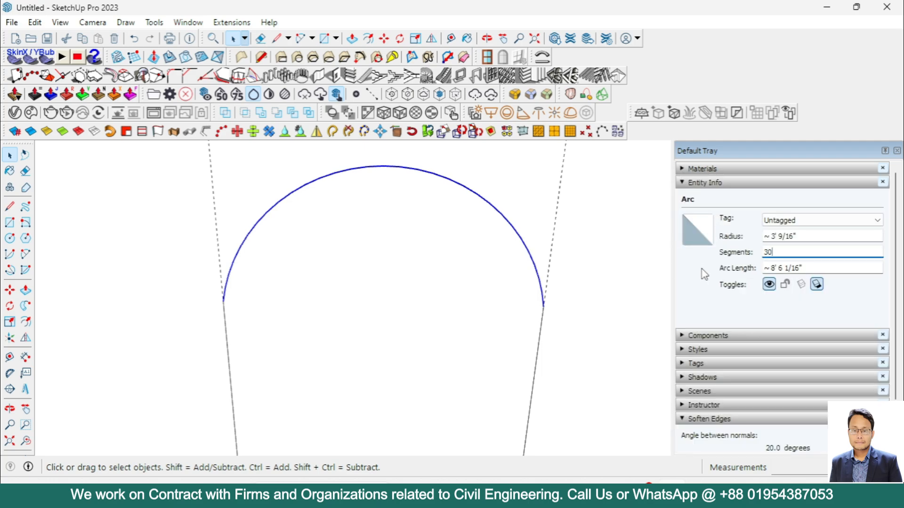
Step: Clear the arc selection and delete all guides from the model
{"action": "scroll", "coordinate": [545, 307], "scroll_direction": "down", "scroll_amount": 1}
{"action": "scroll", "coordinate": [383, 161], "scroll_direction": "down", "scroll_amount": 3}
{"action": "scroll", "coordinate": [423, 252], "scroll_direction": "up", "scroll_amount": 2}
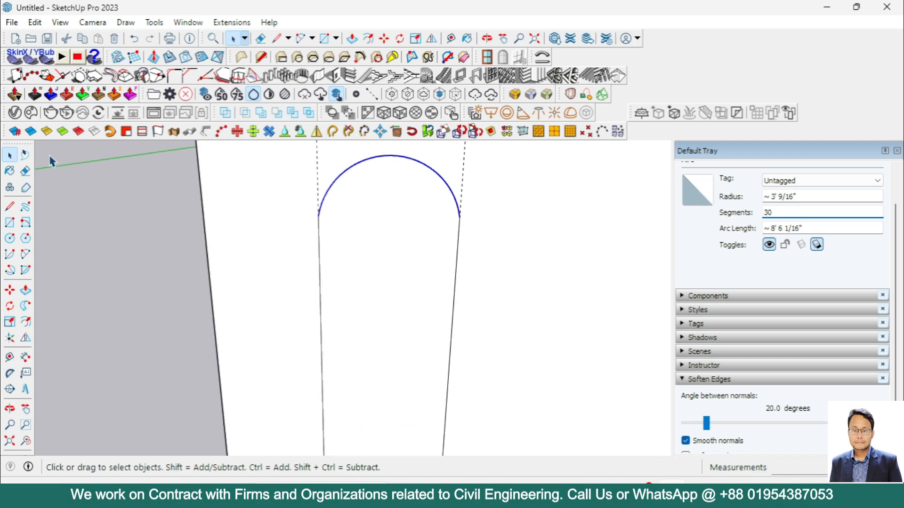
{"action": "left_click", "coordinate": [97, 210]}
{"action": "scroll", "coordinate": [398, 184], "scroll_direction": "down", "scroll_amount": 2}
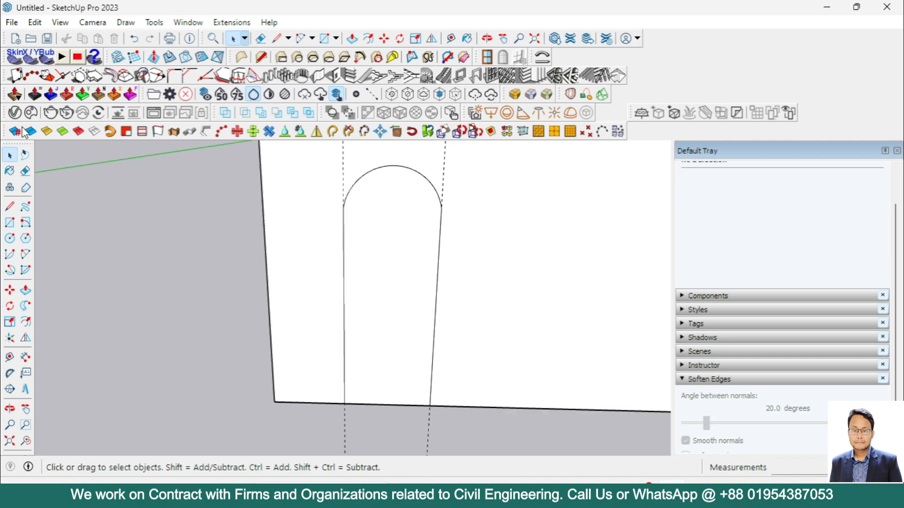
{"action": "left_click", "coordinate": [35, 22]}
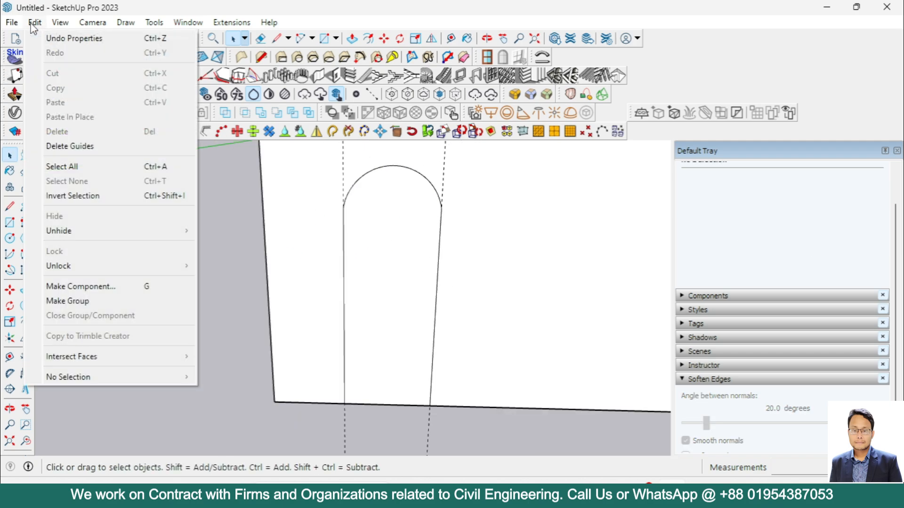
{"action": "left_click", "coordinate": [101, 147]}
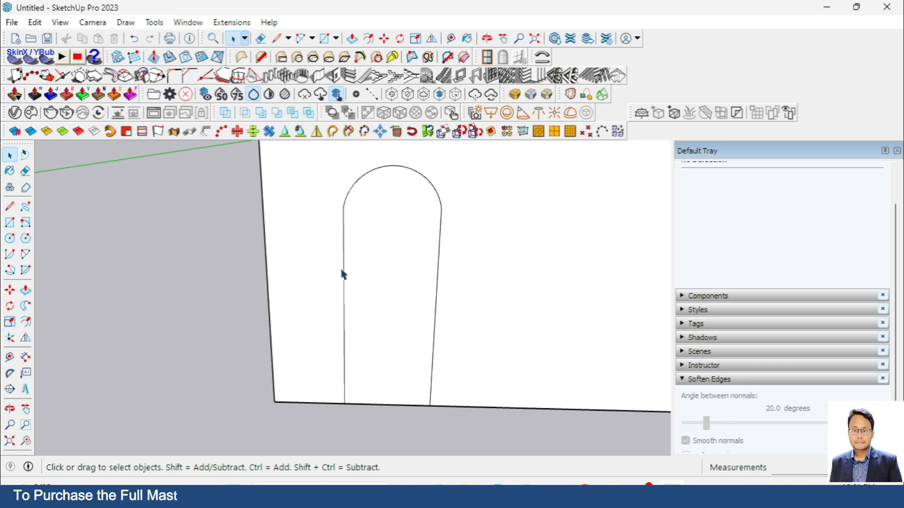
{"action": "scroll", "coordinate": [343, 275], "scroll_direction": "up", "scroll_amount": 2}
{"action": "scroll", "coordinate": [188, 301], "scroll_direction": "down", "scroll_amount": 1}
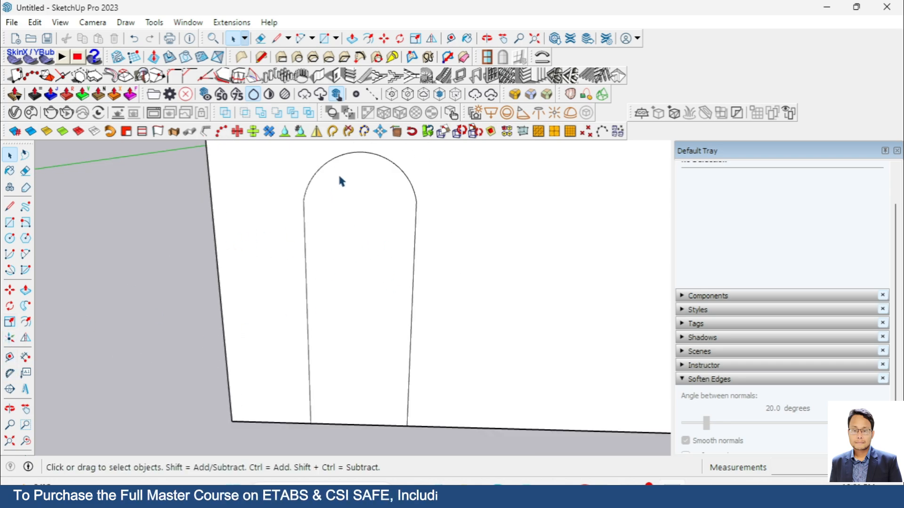
{"action": "left_click", "coordinate": [26, 323]}
{"action": "left_click", "coordinate": [347, 317]}
{"action": "left_click", "coordinate": [347, 259]}
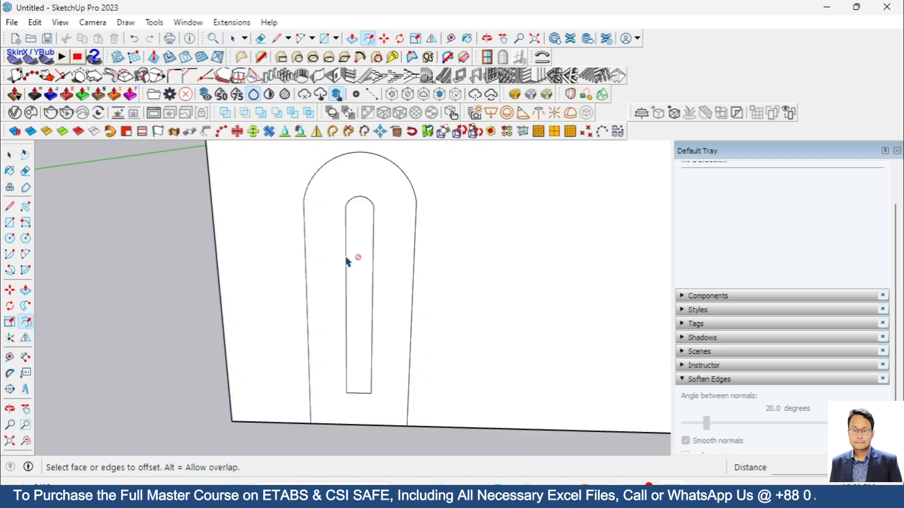
{"action": "key", "text": "ctrl+z"}
Step: Offset the outline of the arched face inward by 3"
{"action": "left_click", "coordinate": [362, 278]}
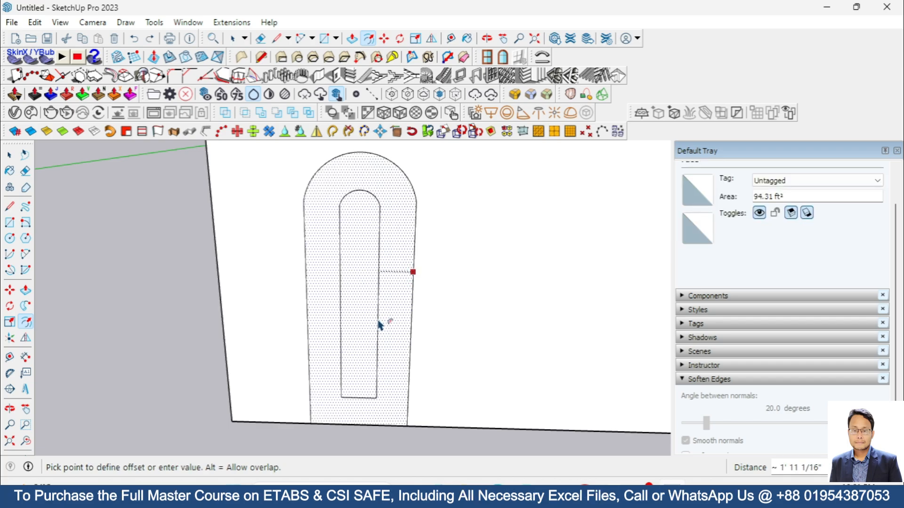
{"action": "key", "text": "Return"}
Step: Draw two short vertical lines extending the inner outline's lower corners down to the wall's bottom edge
{"action": "scroll", "coordinate": [377, 315], "scroll_direction": "up", "scroll_amount": 10}
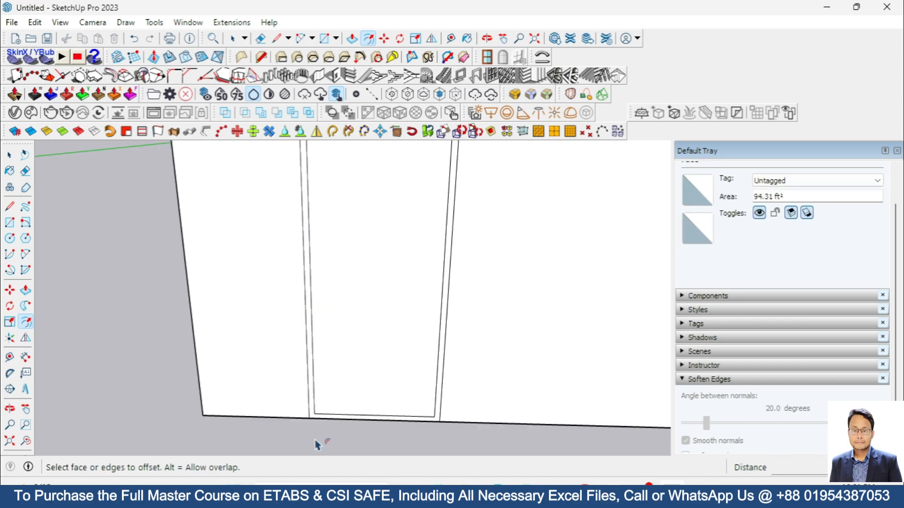
{"action": "scroll", "coordinate": [330, 391], "scroll_direction": "up", "scroll_amount": 3}
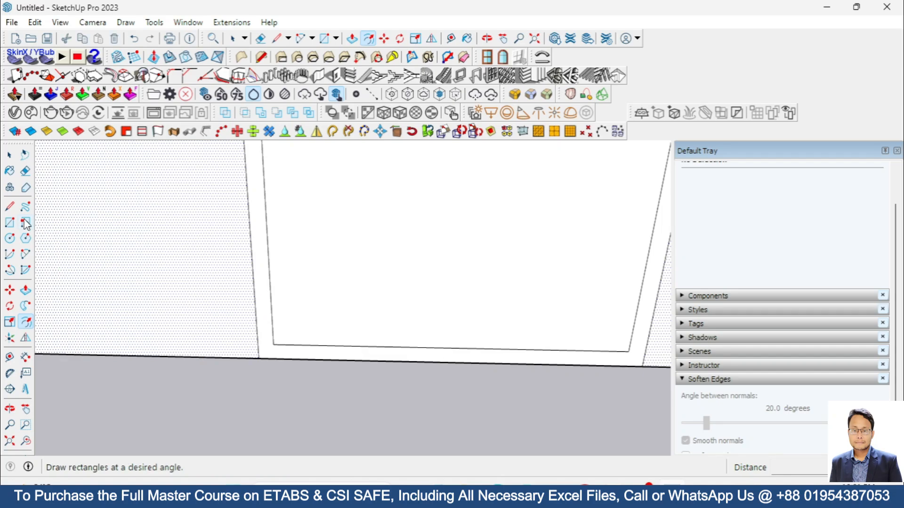
{"action": "left_click", "coordinate": [10, 206]}
{"action": "left_click", "coordinate": [279, 343]}
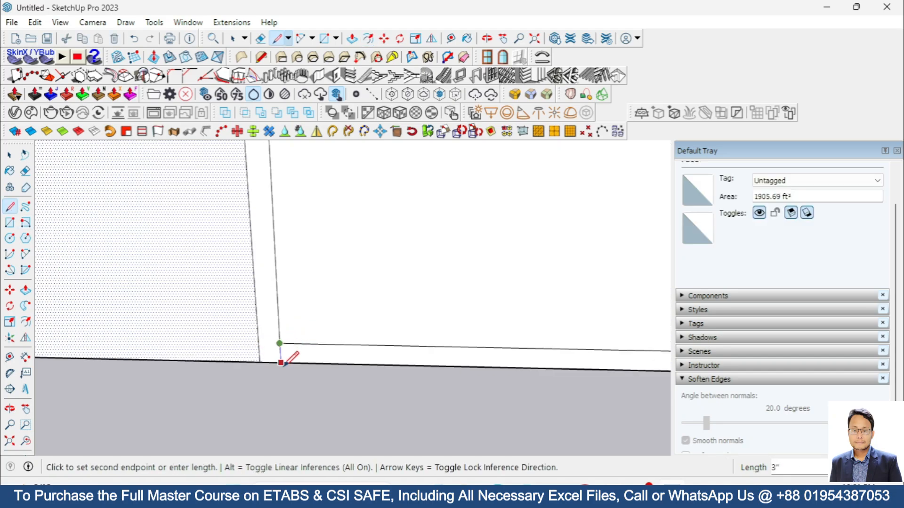
{"action": "left_click", "coordinate": [281, 362]}
{"action": "scroll", "coordinate": [159, 350], "scroll_direction": "down", "scroll_amount": 3}
{"action": "scroll", "coordinate": [568, 343], "scroll_direction": "up", "scroll_amount": 2}
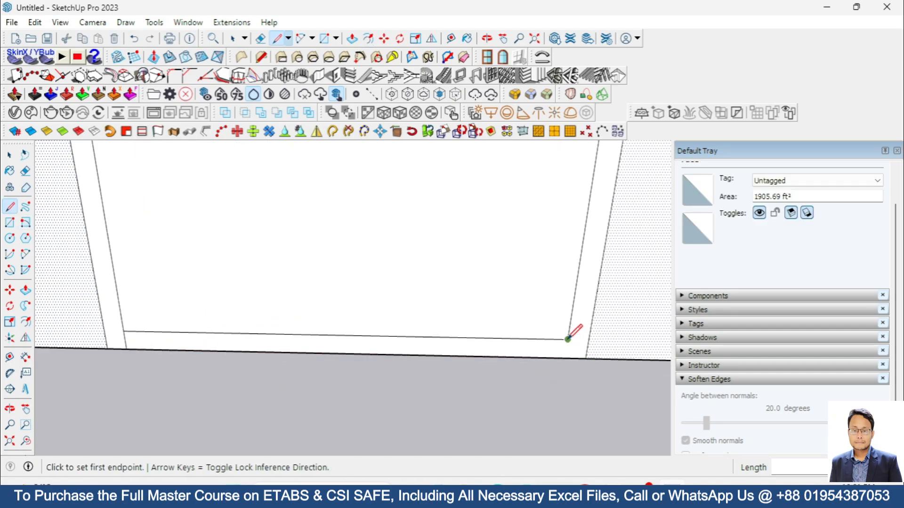
{"action": "left_click", "coordinate": [567, 340]}
{"action": "left_click", "coordinate": [565, 358]}
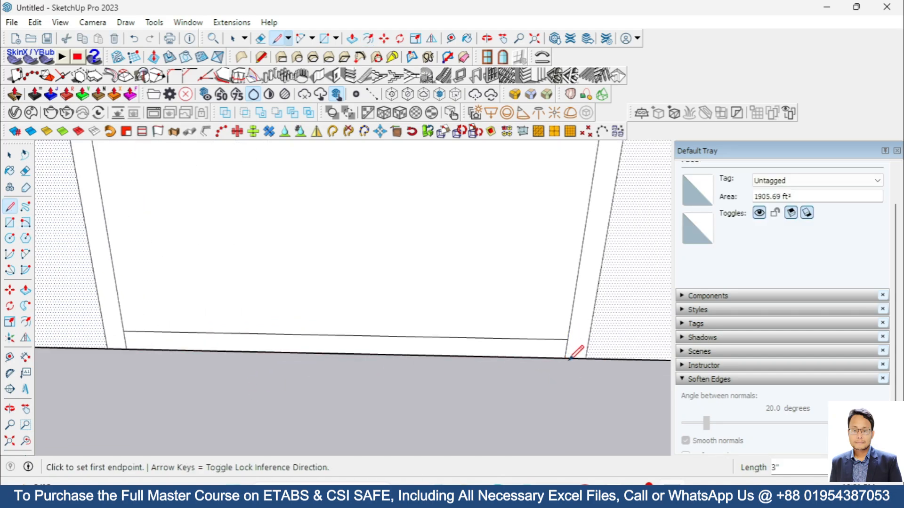
Step: Erase the horizontal inner line at the base of the arch so the frame has only two legs and the arched top
{"action": "left_click", "coordinate": [26, 175]}
{"action": "left_click", "coordinate": [254, 335]}
{"action": "scroll", "coordinate": [257, 375], "scroll_direction": "up", "scroll_amount": 3}
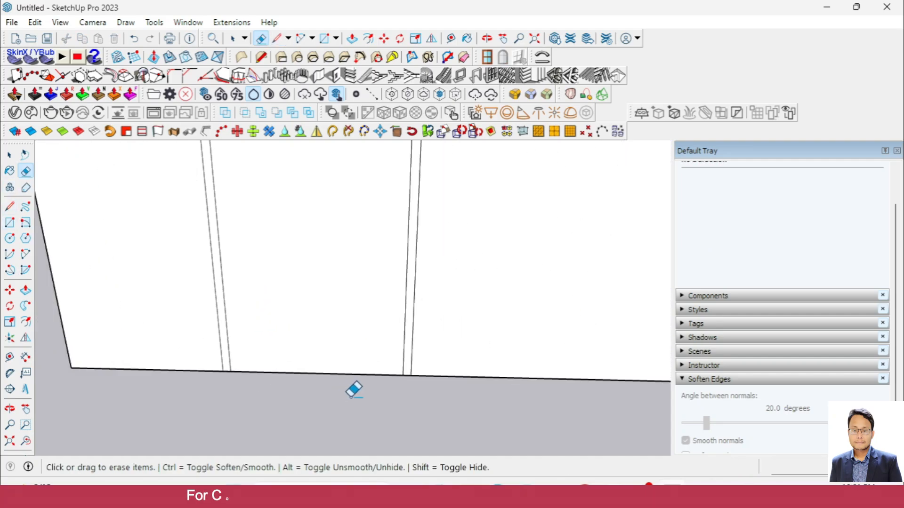
{"action": "scroll", "coordinate": [354, 390], "scroll_direction": "down", "scroll_amount": 3}
Step: Make a group from the arched frame face and its bounding edges
{"action": "left_click", "coordinate": [10, 154]}
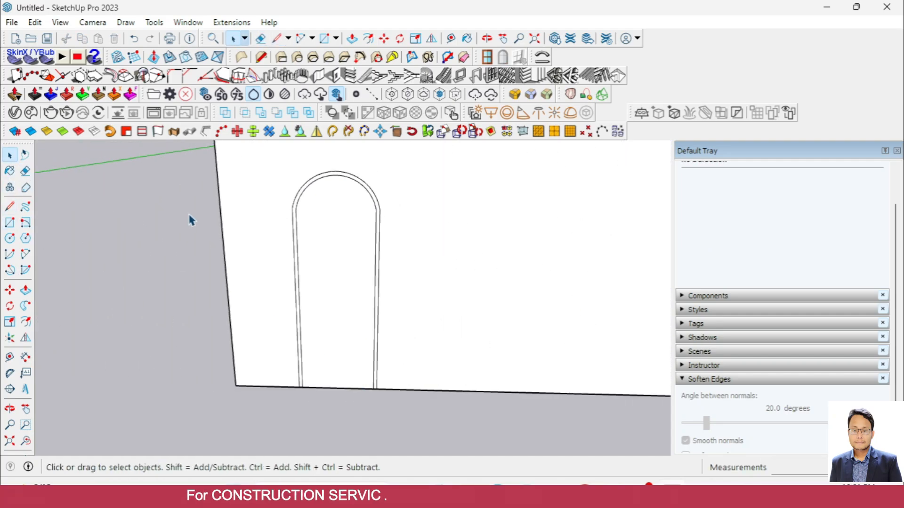
{"action": "scroll", "coordinate": [333, 162], "scroll_direction": "up", "scroll_amount": 4}
{"action": "scroll", "coordinate": [345, 178], "scroll_direction": "up", "scroll_amount": 3}
{"action": "left_click", "coordinate": [343, 218]}
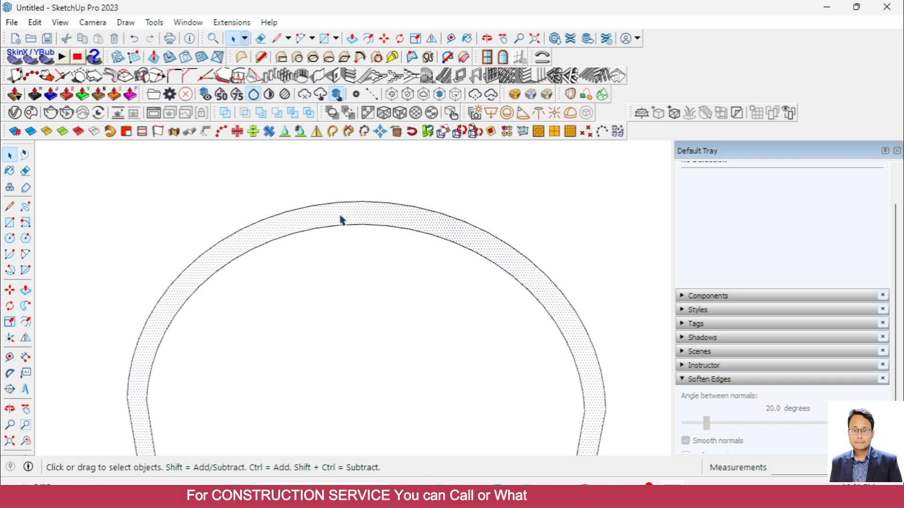
{"action": "scroll", "coordinate": [339, 214], "scroll_direction": "down", "scroll_amount": 2}
{"action": "scroll", "coordinate": [390, 198], "scroll_direction": "down", "scroll_amount": 2}
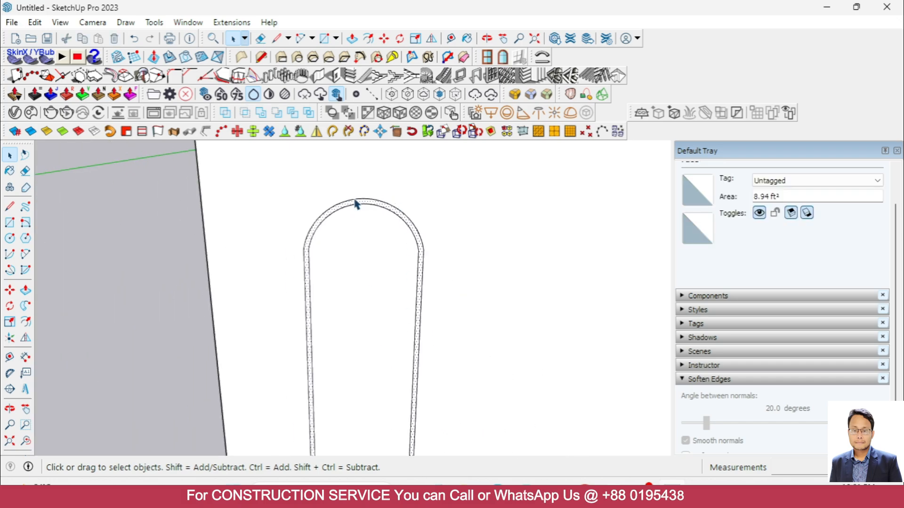
{"action": "scroll", "coordinate": [372, 320], "scroll_direction": "up", "scroll_amount": 4}
{"action": "scroll", "coordinate": [353, 386], "scroll_direction": "down", "scroll_amount": 4}
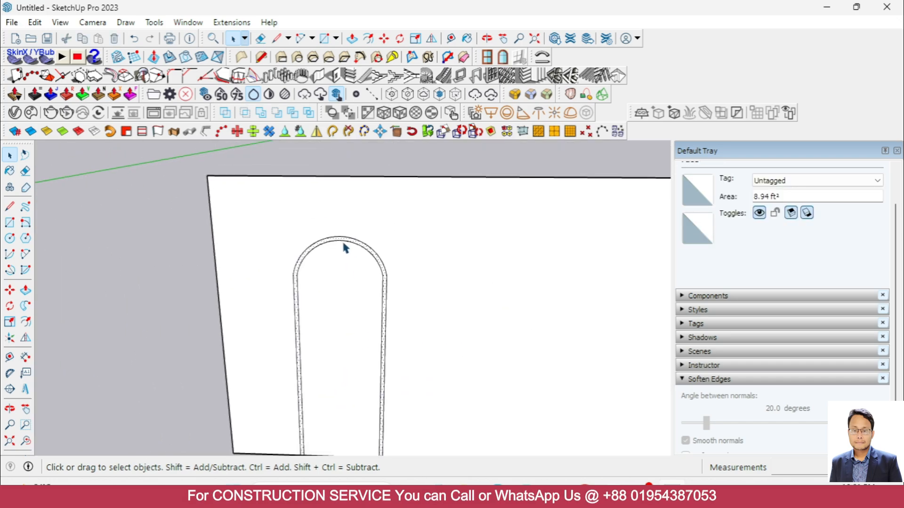
{"action": "scroll", "coordinate": [345, 247], "scroll_direction": "up", "scroll_amount": 5}
{"action": "double_click", "coordinate": [347, 236]}
{"action": "right_click", "coordinate": [346, 236]}
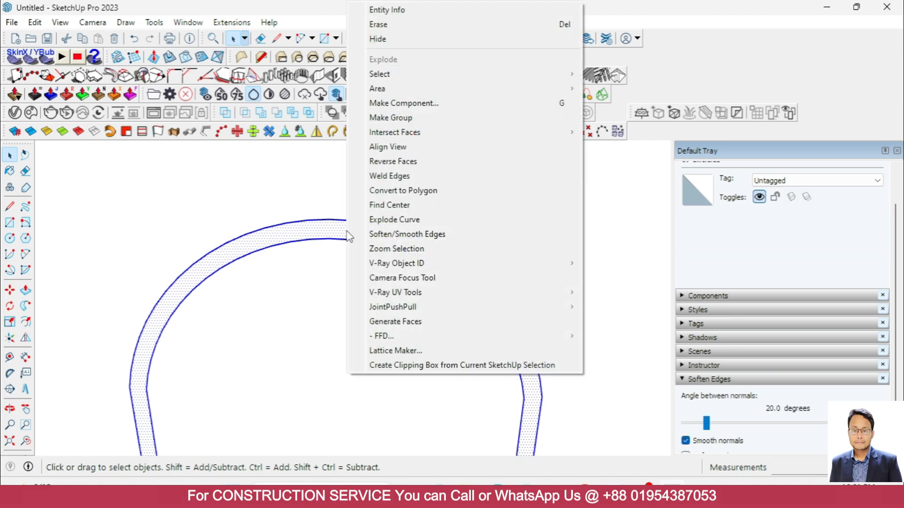
{"action": "left_click", "coordinate": [391, 118]}
Step: Open the frame group and Push/Pull its face outward by 3", then leave the group
{"action": "scroll", "coordinate": [322, 237], "scroll_direction": "up", "scroll_amount": 1}
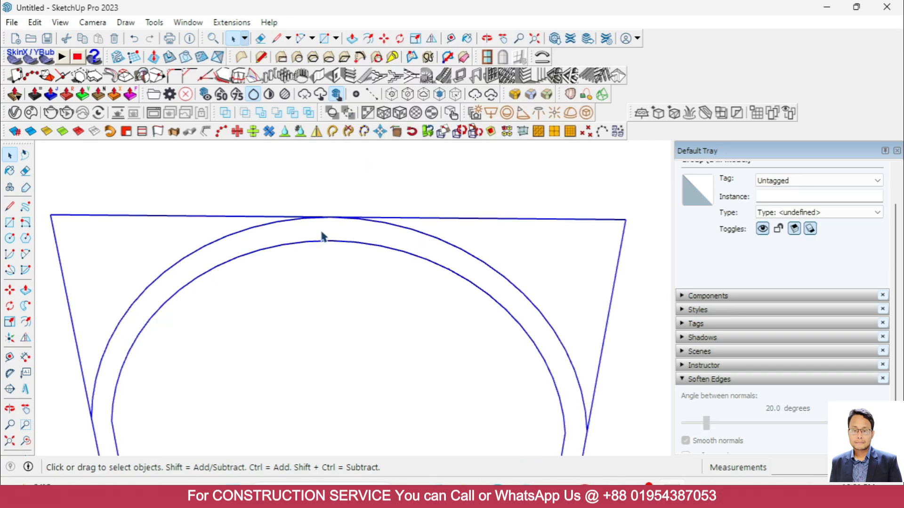
{"action": "double_click", "coordinate": [322, 237]}
{"action": "left_click", "coordinate": [322, 237]}
{"action": "left_click", "coordinate": [26, 290]}
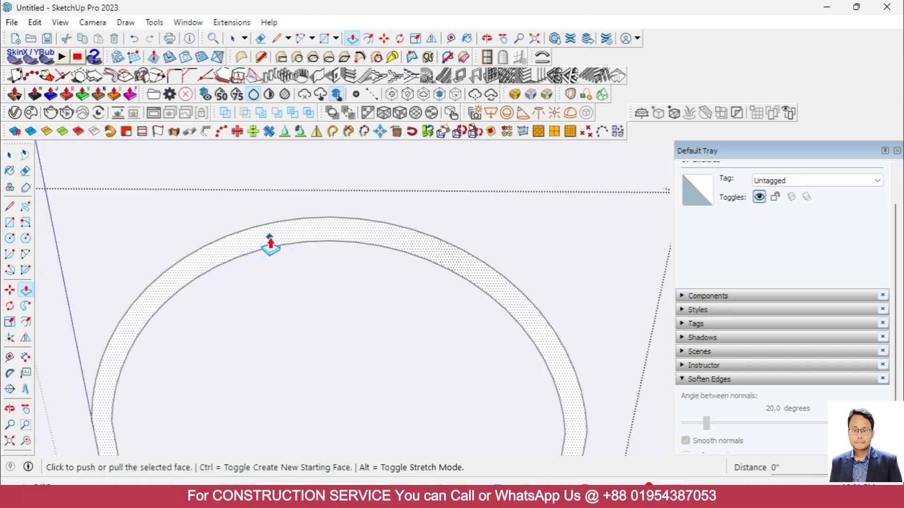
{"action": "left_click", "coordinate": [271, 243]}
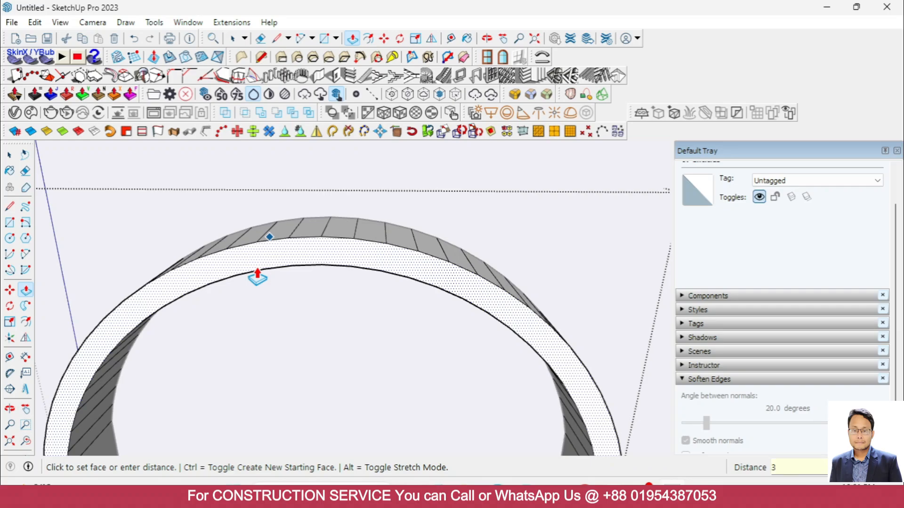
{"action": "key", "text": "Return"}
{"action": "scroll", "coordinate": [320, 263], "scroll_direction": "down", "scroll_amount": 3}
{"action": "left_click", "coordinate": [8, 154]}
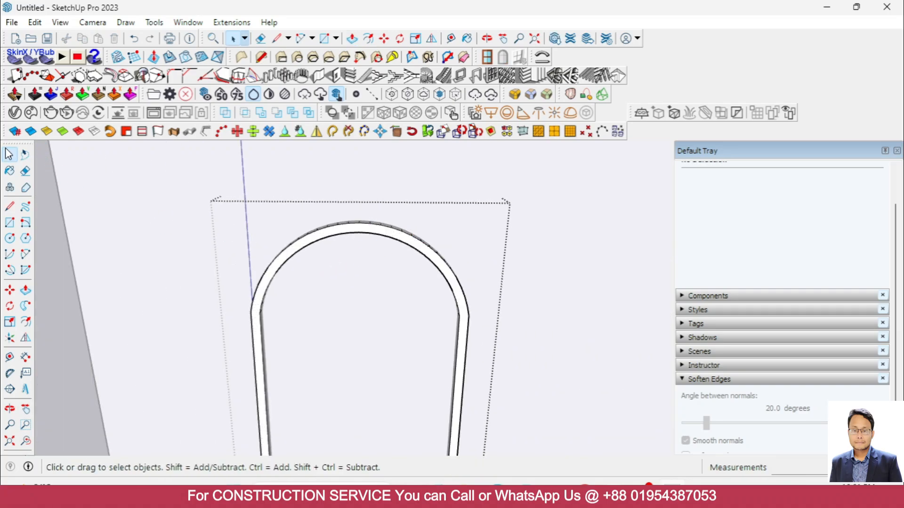
{"action": "scroll", "coordinate": [327, 185], "scroll_direction": "down", "scroll_amount": 3}
Step: Make a group from the arched panel face inside the frame
{"action": "middle_click_drag", "start_coordinate": [326, 185], "coordinate": [236, 175]}
{"action": "scroll", "coordinate": [298, 281], "scroll_direction": "up", "scroll_amount": 5}
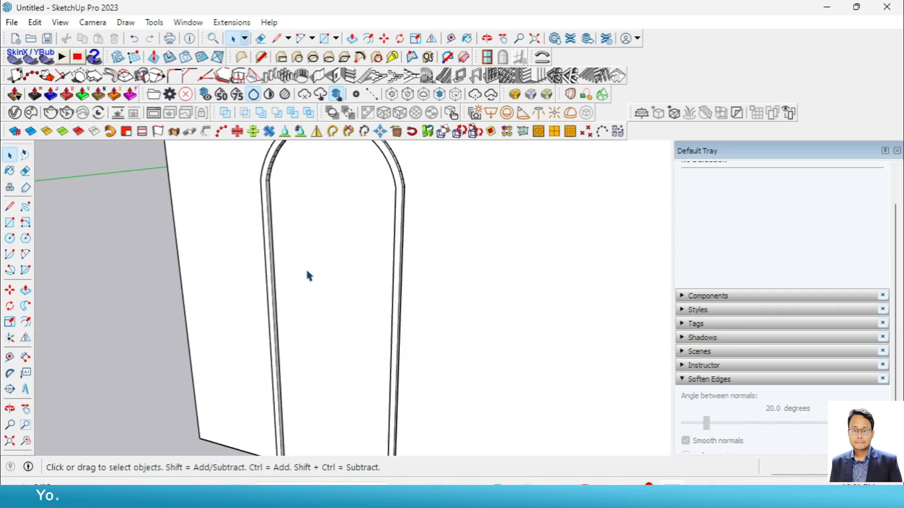
{"action": "scroll", "coordinate": [348, 247], "scroll_direction": "down", "scroll_amount": 3}
{"action": "scroll", "coordinate": [353, 236], "scroll_direction": "up", "scroll_amount": 6}
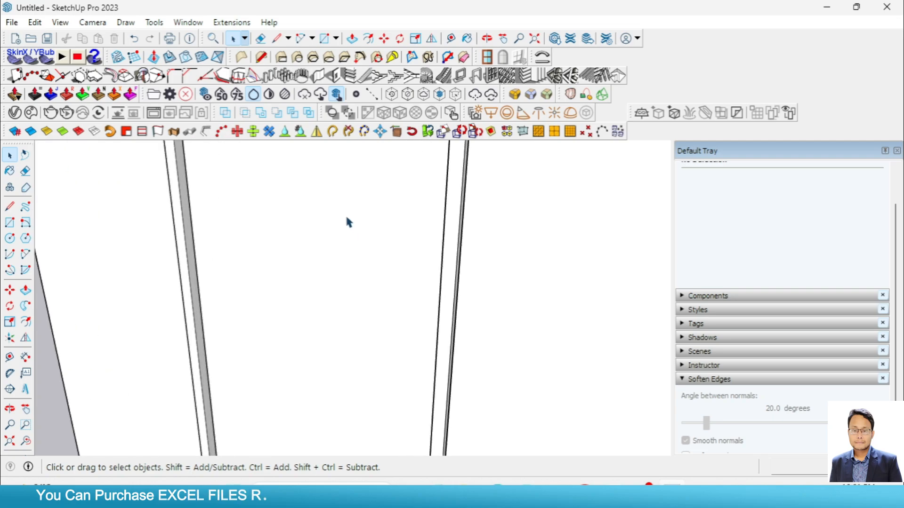
{"action": "left_click", "coordinate": [346, 216]}
{"action": "right_click", "coordinate": [345, 216]}
{"action": "left_click", "coordinate": [433, 116]}
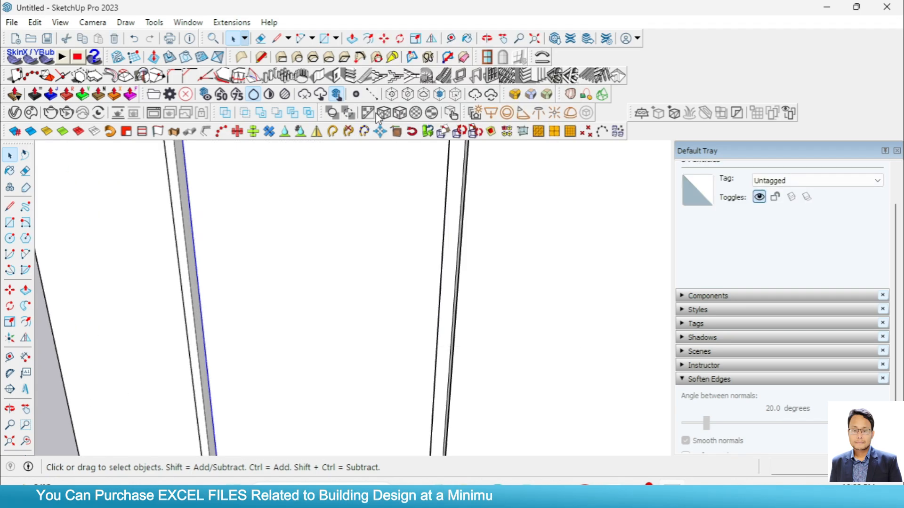
Step: Open the panel group and Push/Pull its face outward by .12"
{"action": "double_click", "coordinate": [297, 224]}
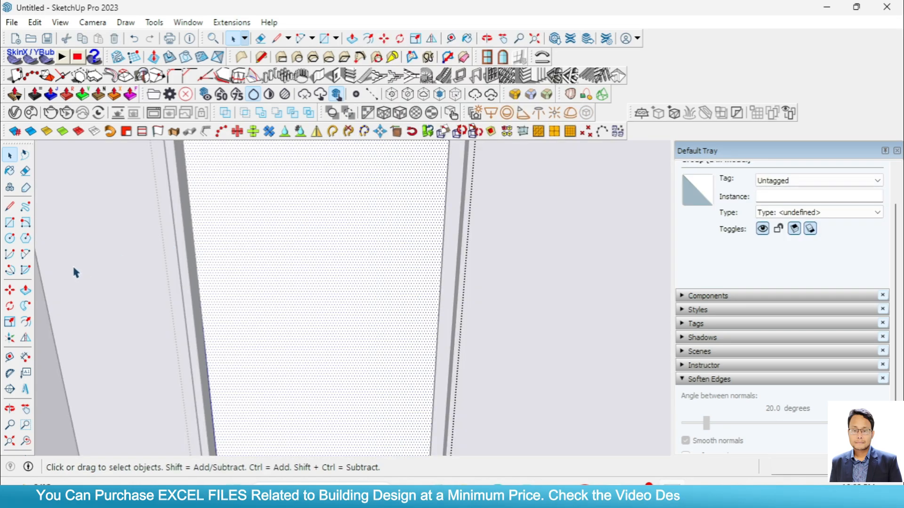
{"action": "left_click", "coordinate": [26, 290]}
{"action": "type", "text": ".12"}
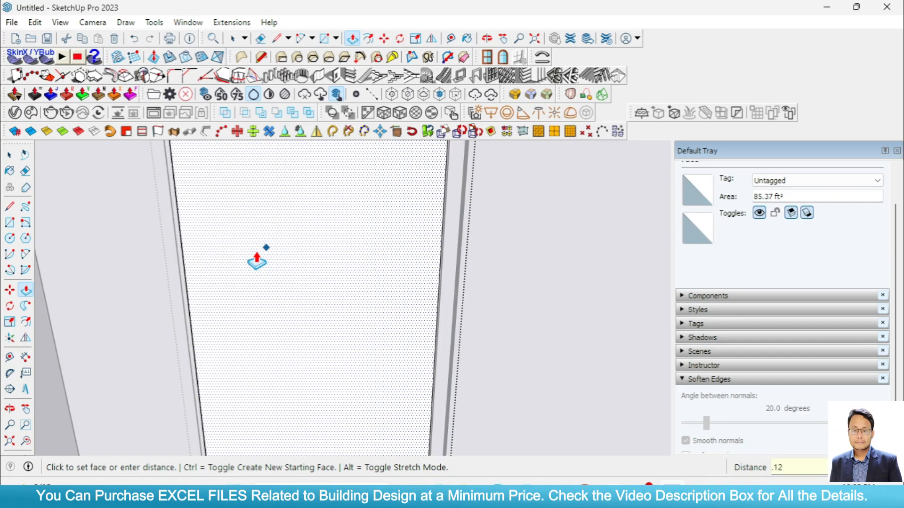
{"action": "key", "text": "Return"}
{"action": "scroll", "coordinate": [276, 303], "scroll_direction": "down", "scroll_amount": 3}
{"action": "left_click", "coordinate": [10, 155]}
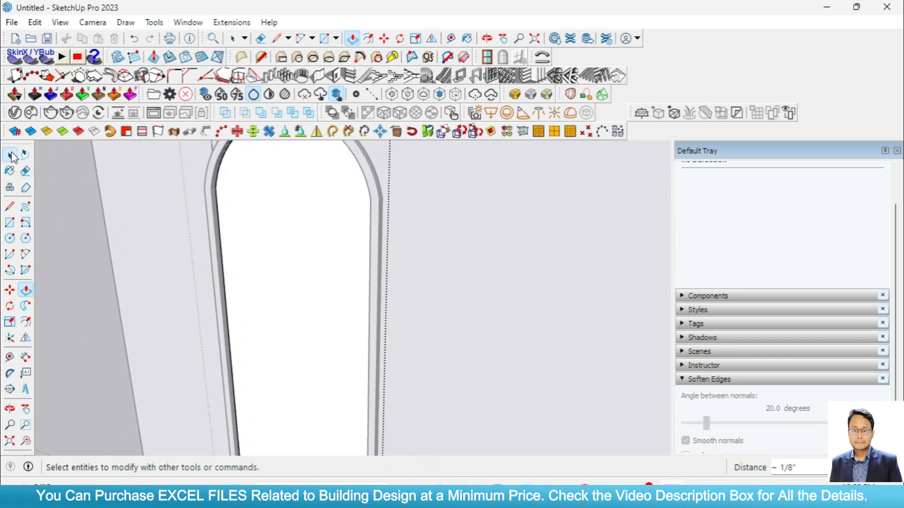
Step: Paint the arched panel with Translucent Glass Gray from the Glass and Mirrors materials
{"action": "scroll", "coordinate": [487, 345], "scroll_direction": "down", "scroll_amount": 5}
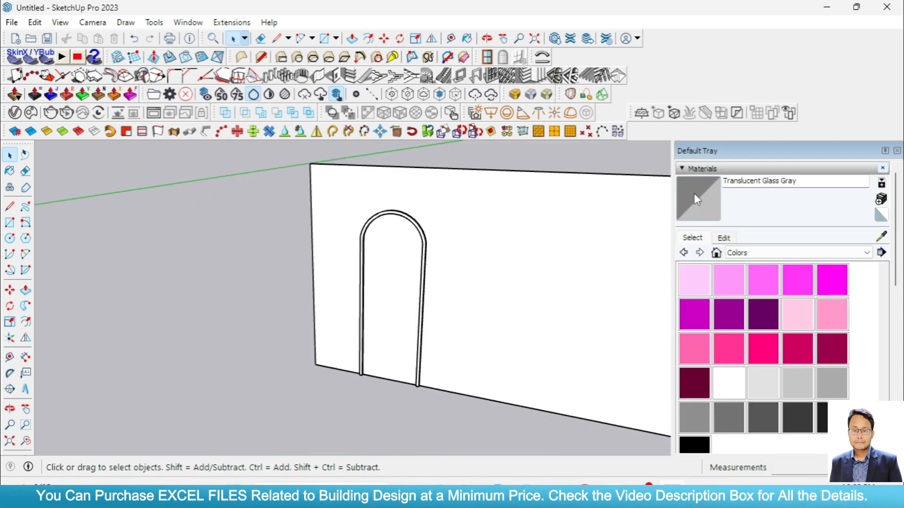
{"action": "left_click", "coordinate": [751, 256]}
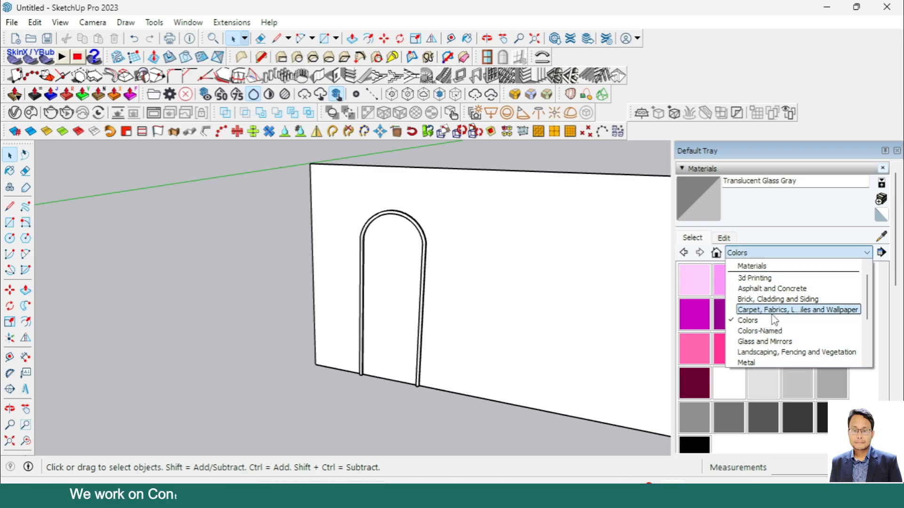
{"action": "scroll", "coordinate": [774, 322], "scroll_direction": "down", "scroll_amount": 2}
{"action": "scroll", "coordinate": [775, 327], "scroll_direction": "down", "scroll_amount": 1}
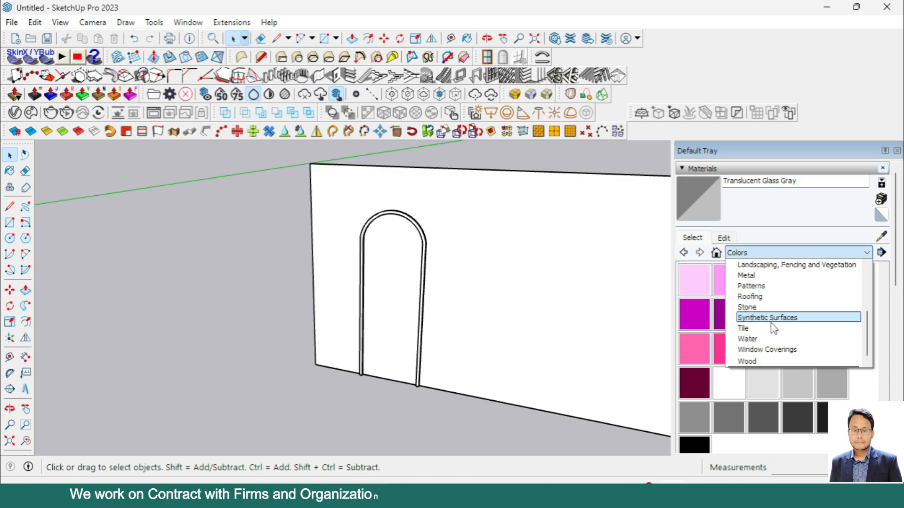
{"action": "scroll", "coordinate": [774, 355], "scroll_direction": "up", "scroll_amount": 3}
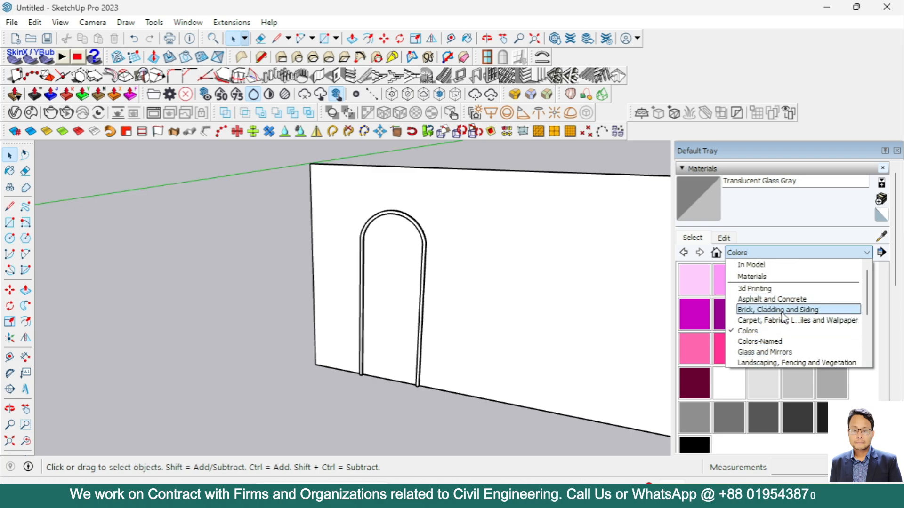
{"action": "left_click", "coordinate": [775, 352]}
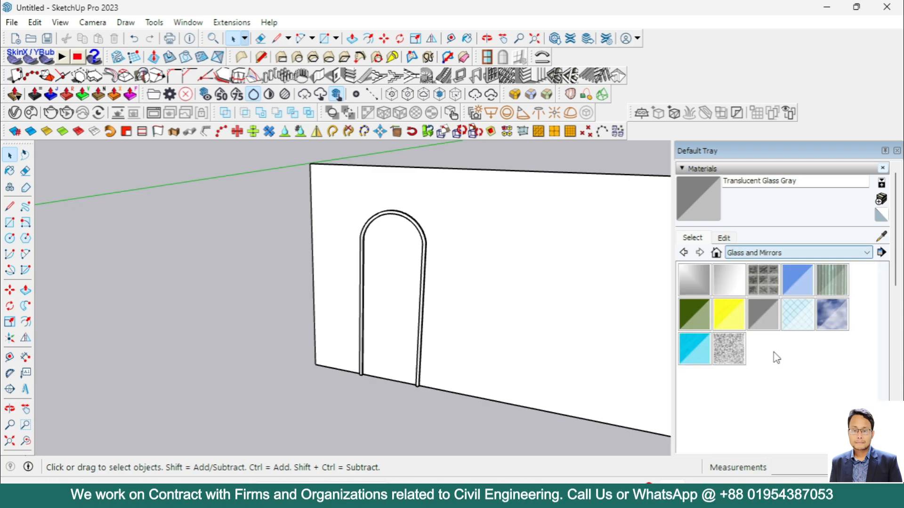
{"action": "left_click", "coordinate": [764, 318]}
{"action": "scroll", "coordinate": [404, 307], "scroll_direction": "up", "scroll_amount": 3}
{"action": "left_click", "coordinate": [388, 266]}
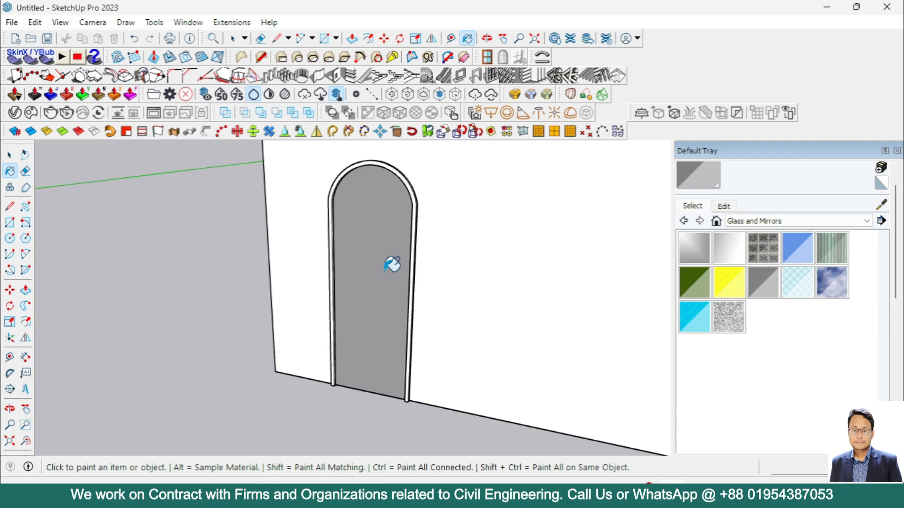
{"action": "left_click", "coordinate": [6, 156]}
Step: Copy the arched frame and glass panel about 29.5 ft away, clear of the wall's near end, and clear the selection
{"action": "mouse_move", "coordinate": [238, 264]}
{"action": "middle_mouse_down"}
{"action": "mouse_move", "coordinate": [355, 273]}
{"action": "mouse_move", "coordinate": [353, 315]}
{"action": "mouse_move", "coordinate": [318, 268]}
{"action": "mouse_move", "coordinate": [496, 234]}
{"action": "mouse_move", "coordinate": [329, 317]}
{"action": "middle_mouse_up"}
{"action": "scroll", "coordinate": [445, 351], "scroll_direction": "down", "scroll_amount": 2}
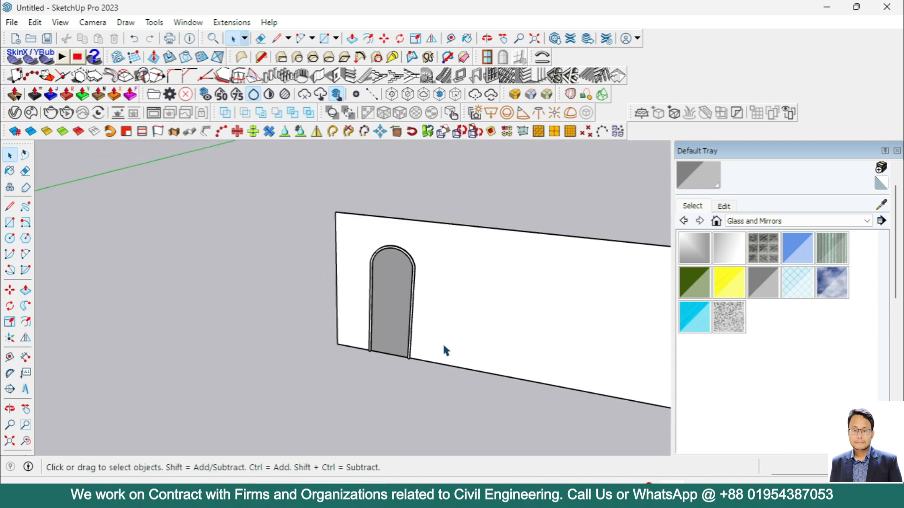
{"action": "middle_click_drag", "start_coordinate": [444, 346], "coordinate": [480, 339]}
{"action": "scroll", "coordinate": [401, 306], "scroll_direction": "up", "scroll_amount": 2}
{"action": "middle_click_drag", "start_coordinate": [363, 287], "coordinate": [460, 301]}
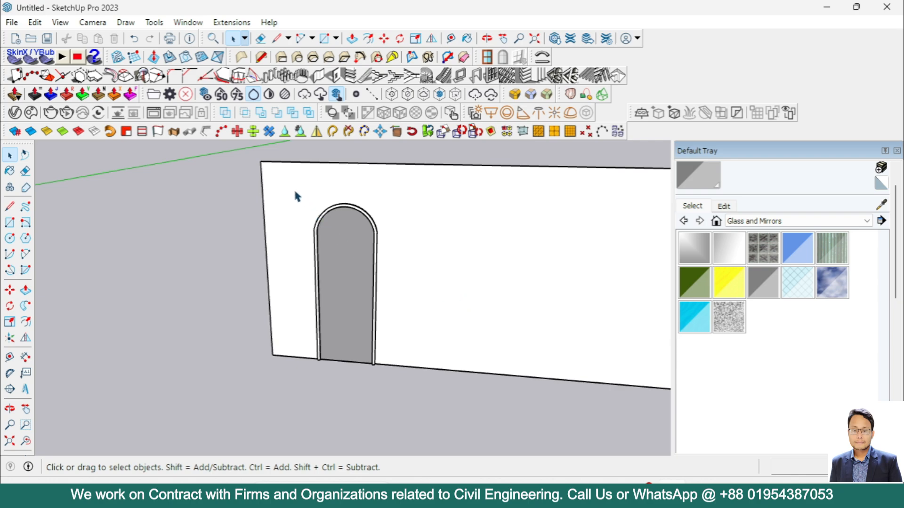
{"action": "left_click_drag", "start_coordinate": [349, 294], "coordinate": [421, 411]}
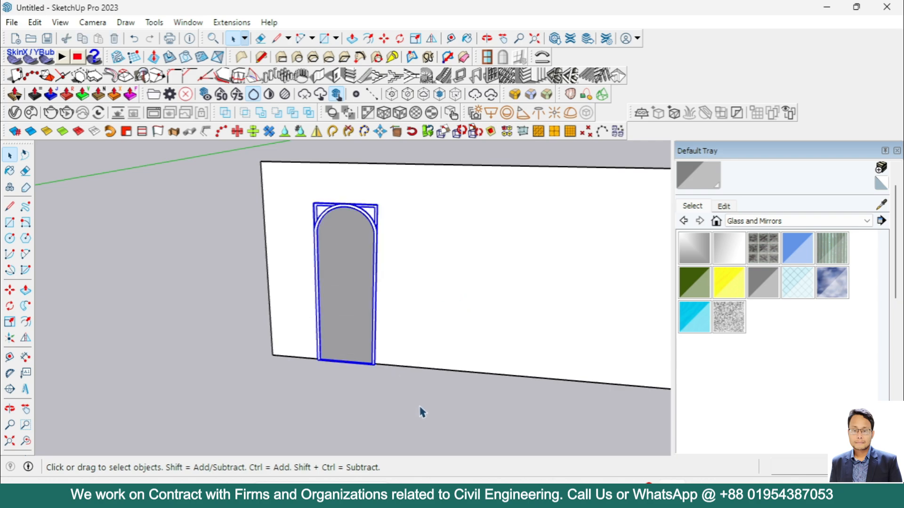
{"action": "left_click", "coordinate": [10, 291]}
{"action": "scroll", "coordinate": [377, 369], "scroll_direction": "up", "scroll_amount": 3}
{"action": "key", "text": "ctrl"}
{"action": "left_click", "coordinate": [359, 358]}
{"action": "scroll", "coordinate": [518, 396], "scroll_direction": "down", "scroll_amount": 4}
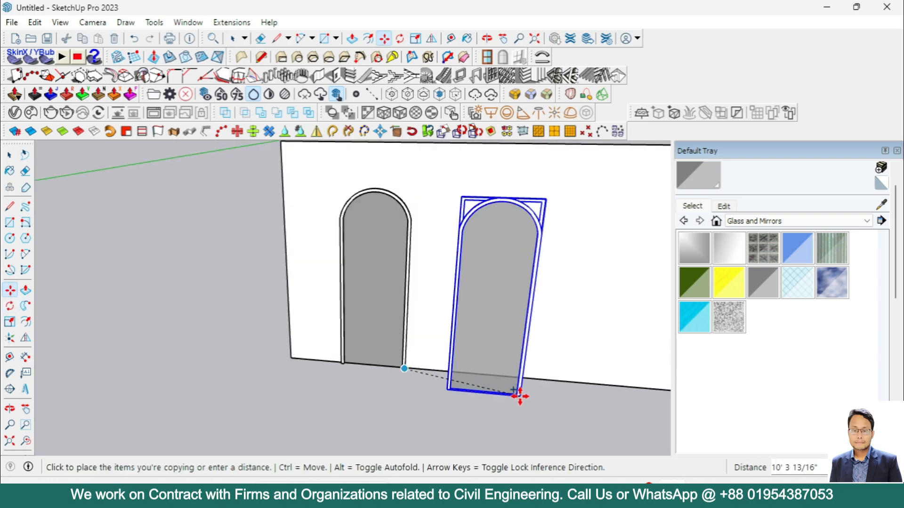
{"action": "left_click", "coordinate": [265, 369]}
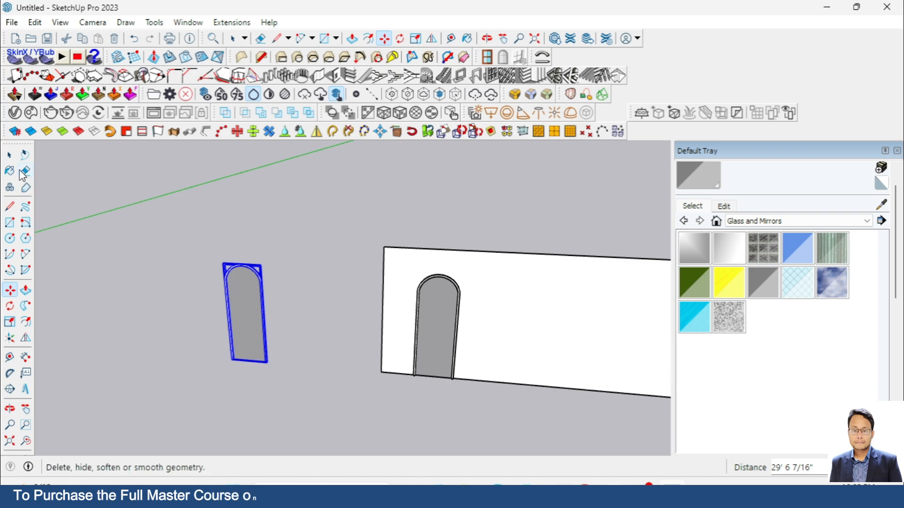
{"action": "left_click", "coordinate": [10, 157]}
{"action": "left_click", "coordinate": [191, 187]}
Step: Copy the wall's arched frame and glass panel 17' 3 1/2" along the red axis, keeping the base on the wall's bottom edge
{"action": "scroll", "coordinate": [454, 335], "scroll_direction": "up", "scroll_amount": 3}
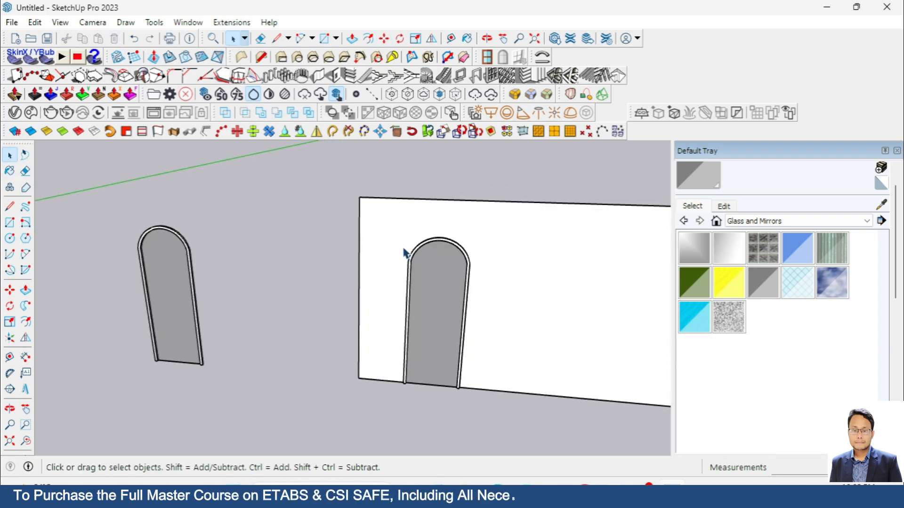
{"action": "left_click_drag", "start_coordinate": [395, 229], "coordinate": [496, 429]}
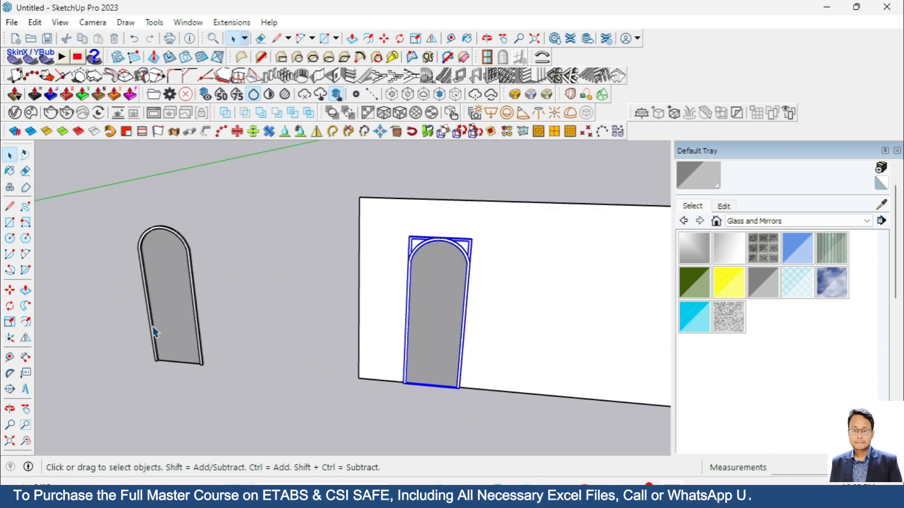
{"action": "left_click", "coordinate": [10, 290]}
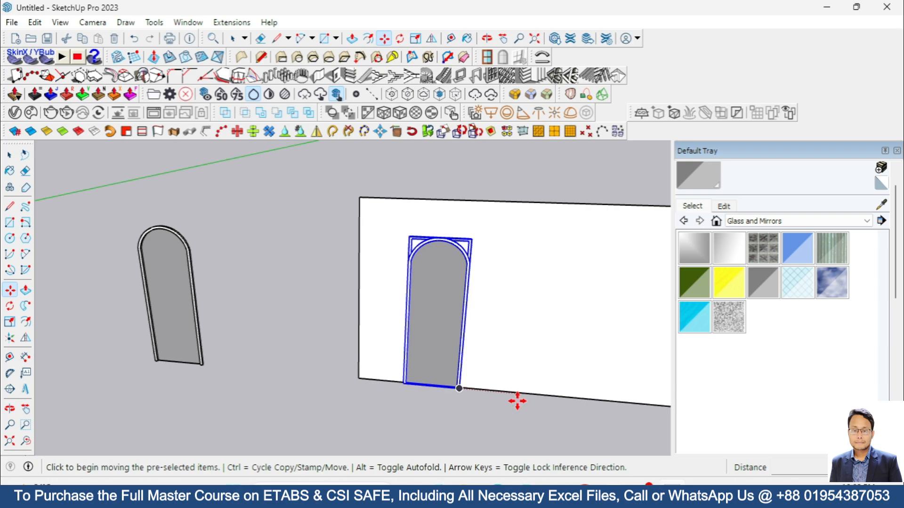
{"action": "key", "text": "ctrl"}
{"action": "scroll", "coordinate": [476, 402], "scroll_direction": "up", "scroll_amount": 5}
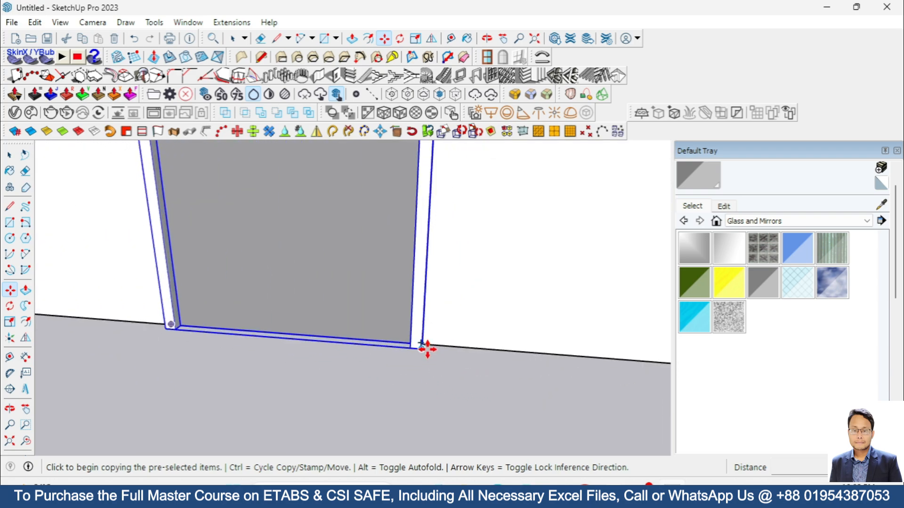
{"action": "left_click", "coordinate": [419, 348]}
{"action": "scroll", "coordinate": [419, 348], "scroll_direction": "down", "scroll_amount": 5}
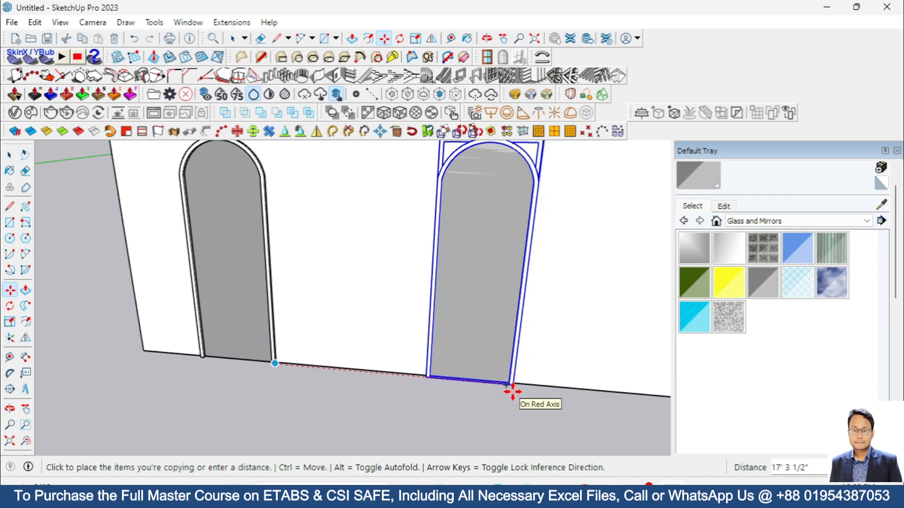
{"action": "left_click", "coordinate": [512, 391]}
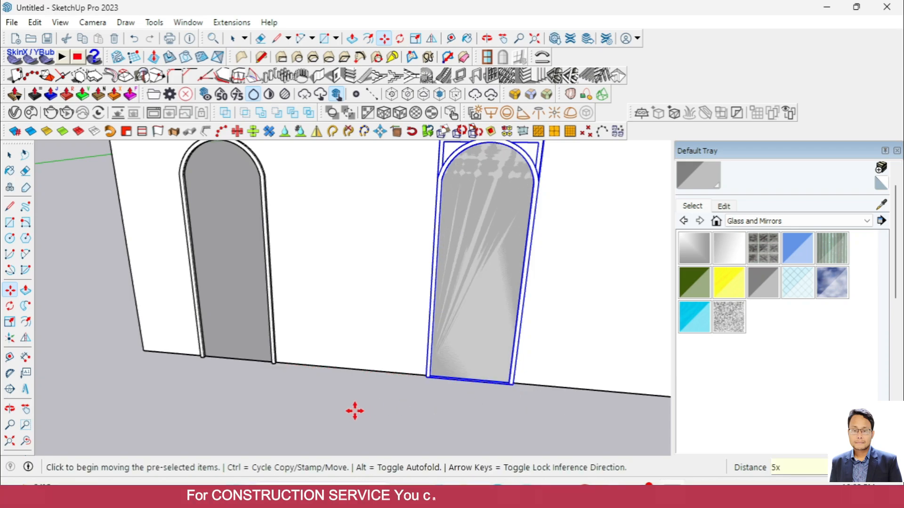
Step: Repeat the door copy along the wall as a 5x array
{"action": "key", "text": "Return"}
{"action": "scroll", "coordinate": [198, 384], "scroll_direction": "down", "scroll_amount": 8}
{"action": "scroll", "coordinate": [434, 379], "scroll_direction": "up", "scroll_amount": 1}
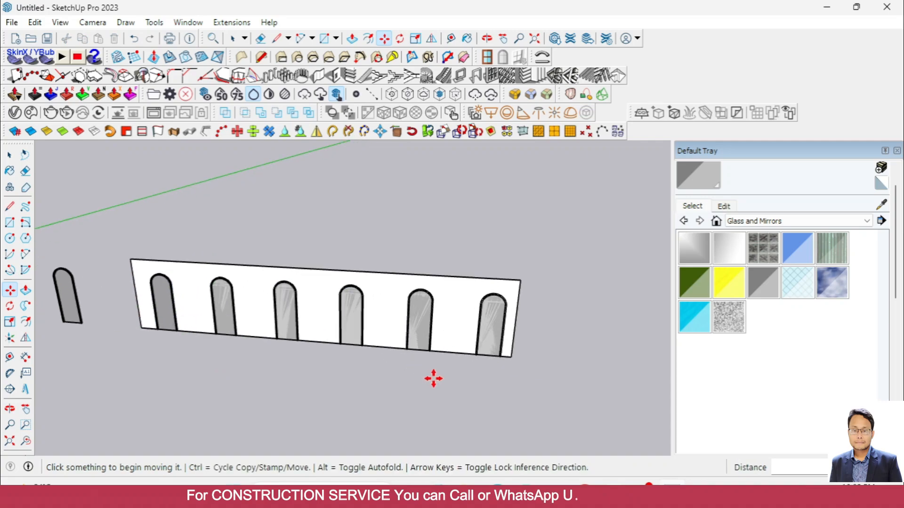
{"action": "scroll", "coordinate": [433, 378], "scroll_direction": "up", "scroll_amount": 2}
{"action": "scroll", "coordinate": [299, 353], "scroll_direction": "down", "scroll_amount": 1}
{"action": "scroll", "coordinate": [298, 353], "scroll_direction": "up", "scroll_amount": 3}
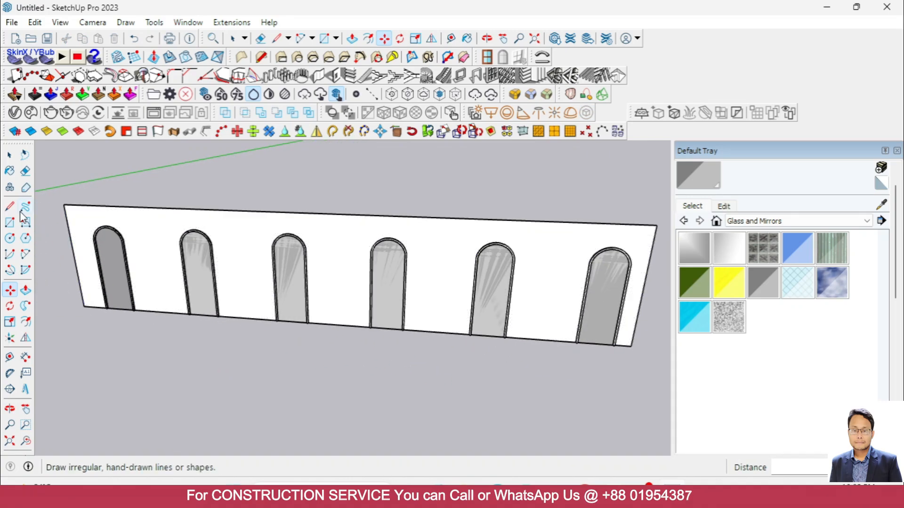
Step: Delete the copied glass panels and the wall faces behind them in the second, third and fourth arched openings
{"action": "left_click", "coordinate": [17, 154]}
{"action": "scroll", "coordinate": [168, 279], "scroll_direction": "up", "scroll_amount": 2}
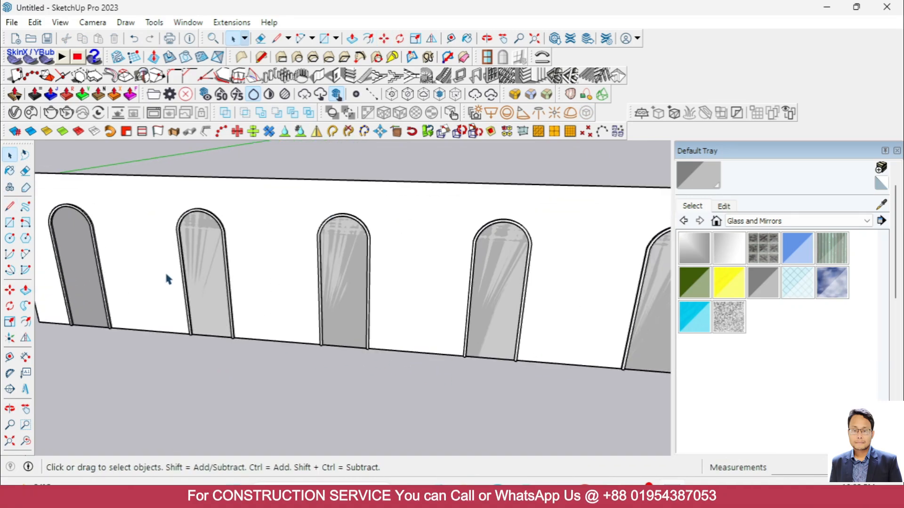
{"action": "double_click", "coordinate": [202, 246]}
{"action": "key", "text": "Escape"}
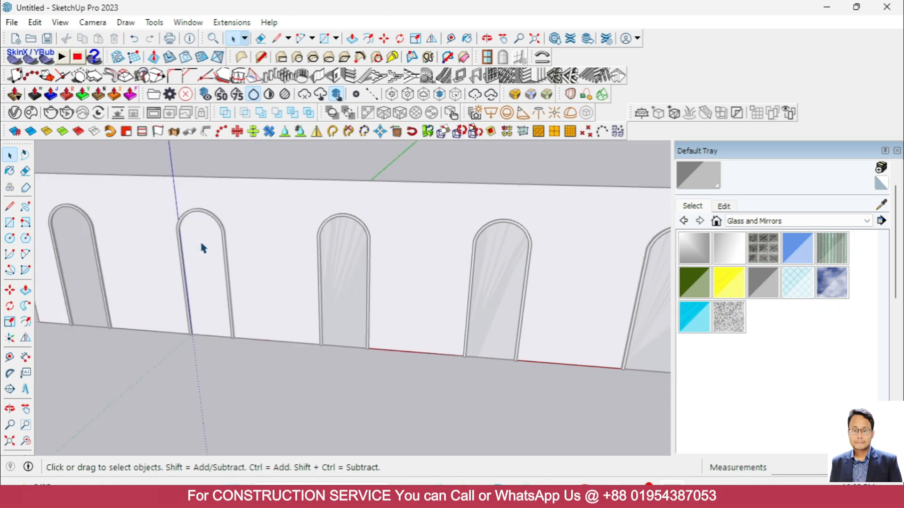
{"action": "key", "text": "Escape"}
{"action": "left_click", "coordinate": [334, 260]}
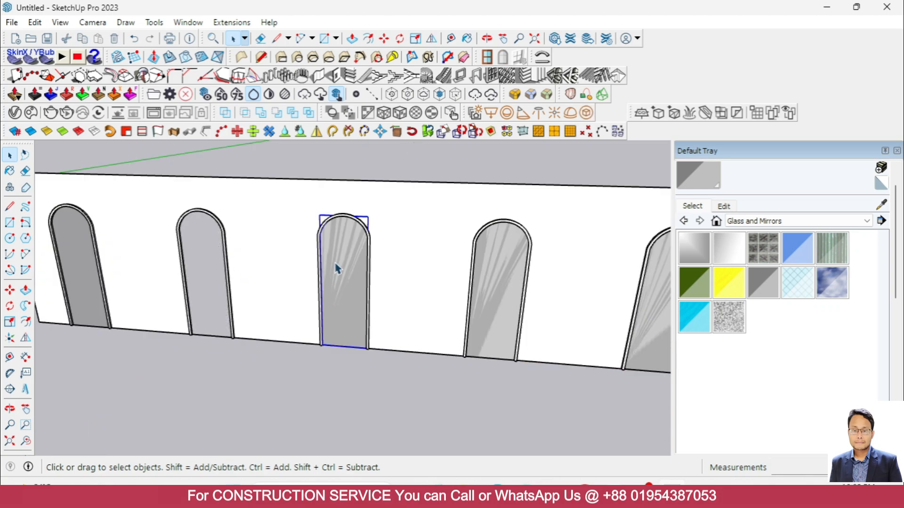
{"action": "key", "text": "Delete"}
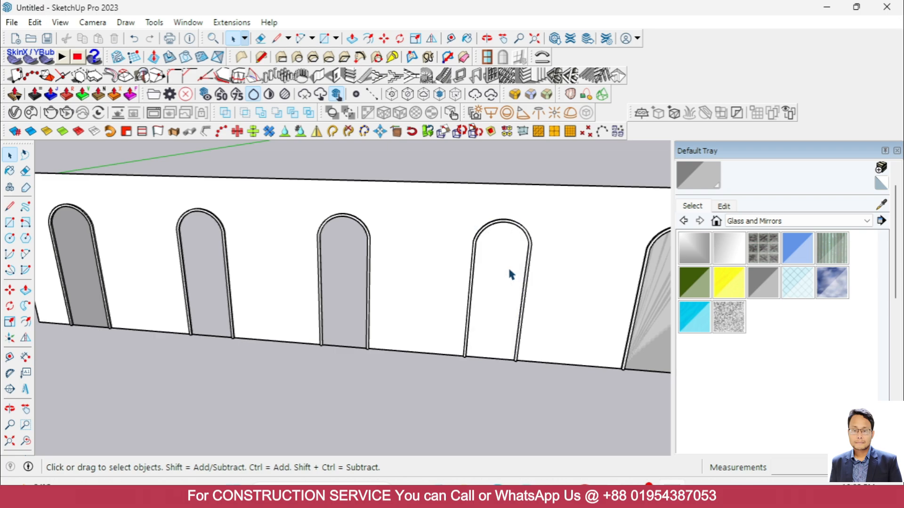
{"action": "scroll", "coordinate": [513, 282], "scroll_direction": "down", "scroll_amount": 3}
{"action": "scroll", "coordinate": [518, 301], "scroll_direction": "up", "scroll_amount": 2}
Step: Delete the copied glass panels and the wall faces behind them in the last two arched openings
{"action": "left_click", "coordinate": [546, 273]}
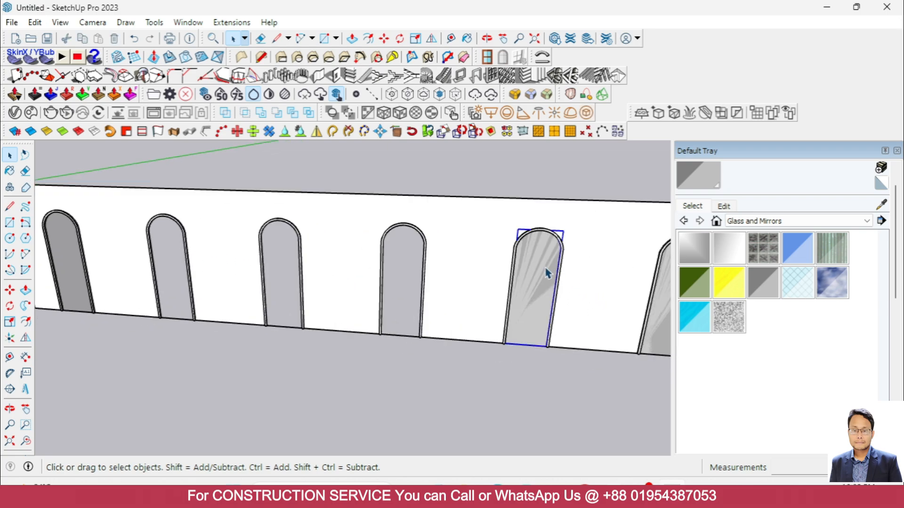
{"action": "key", "text": "Delete"}
{"action": "scroll", "coordinate": [557, 335], "scroll_direction": "down", "scroll_amount": 3}
{"action": "scroll", "coordinate": [557, 335], "scroll_direction": "up", "scroll_amount": 3}
{"action": "left_click", "coordinate": [555, 280]}
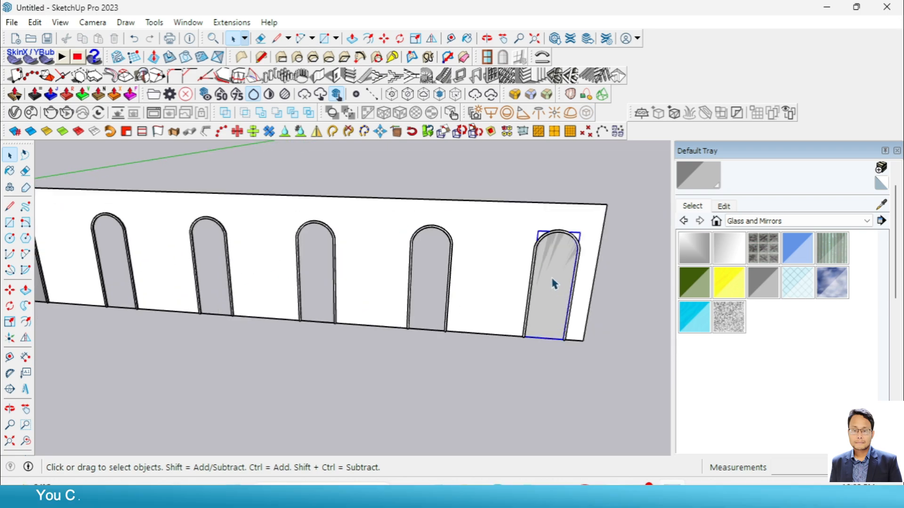
{"action": "key", "text": "Delete"}
{"action": "scroll", "coordinate": [555, 280], "scroll_direction": "down", "scroll_amount": 3}
{"action": "scroll", "coordinate": [220, 269], "scroll_direction": "up", "scroll_amount": 3}
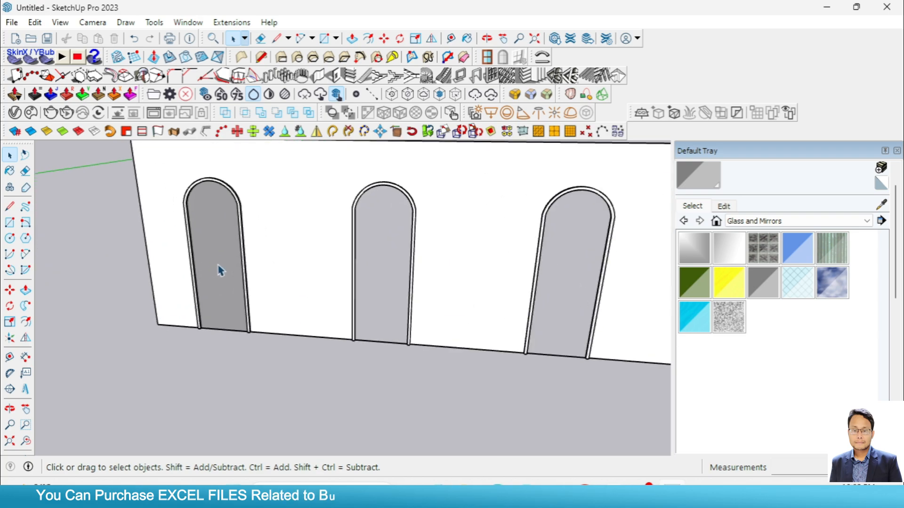
Step: Copy the first door's glass panel 17' 3 1/2" along the wall, from its frame's inner bottom corner to the matching corner of the second frame
{"action": "left_click", "coordinate": [219, 263]}
{"action": "scroll", "coordinate": [218, 342], "scroll_direction": "up", "scroll_amount": 2}
{"action": "scroll", "coordinate": [213, 356], "scroll_direction": "up", "scroll_amount": 3}
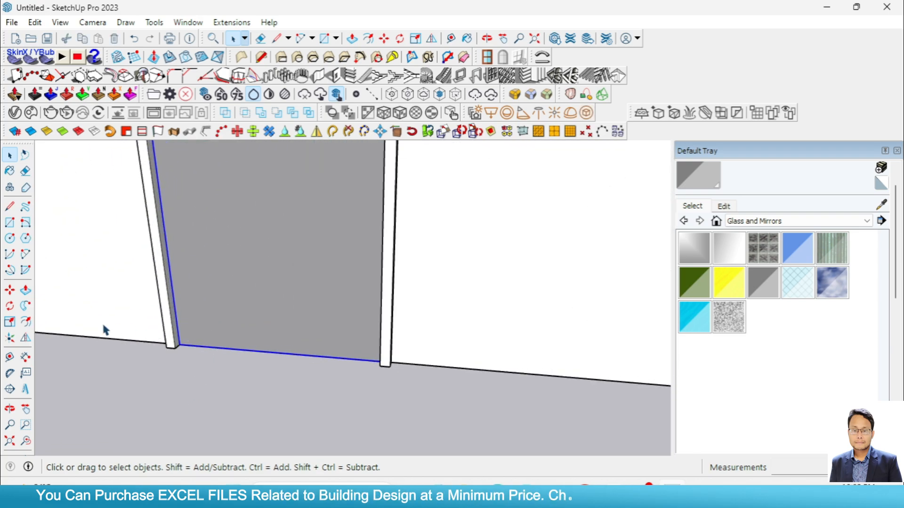
{"action": "key", "text": "m"}
{"action": "scroll", "coordinate": [172, 343], "scroll_direction": "up", "scroll_amount": 4}
{"action": "key", "text": "ctrl"}
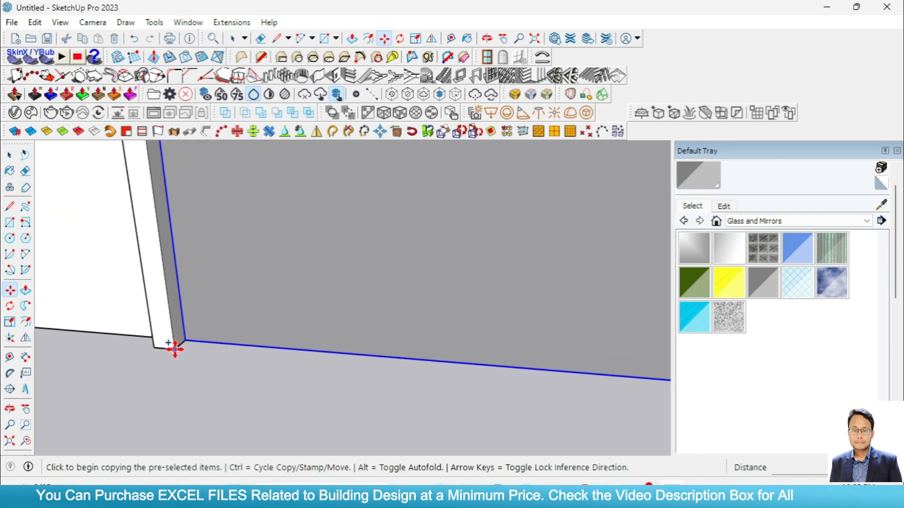
{"action": "left_click", "coordinate": [177, 348]}
{"action": "scroll", "coordinate": [81, 379], "scroll_direction": "down", "scroll_amount": 4}
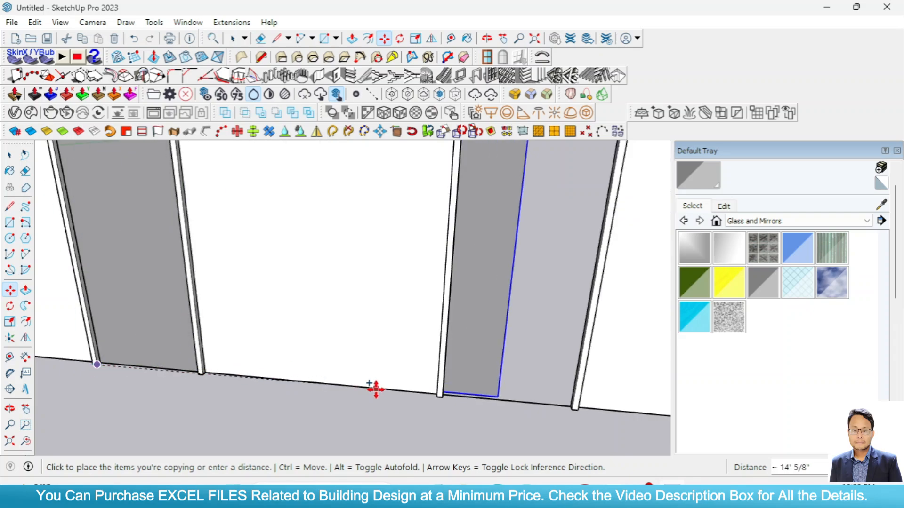
{"action": "scroll", "coordinate": [490, 397], "scroll_direction": "up", "scroll_amount": 5}
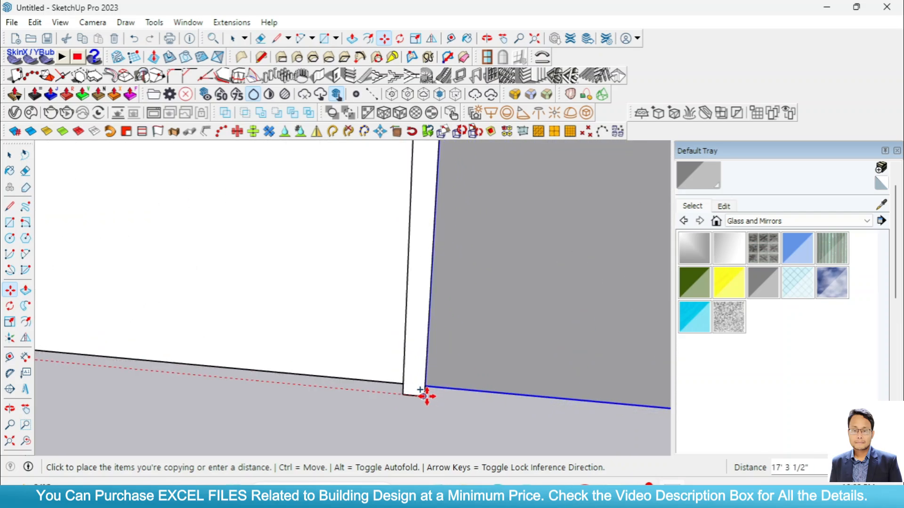
{"action": "left_click", "coordinate": [425, 395]}
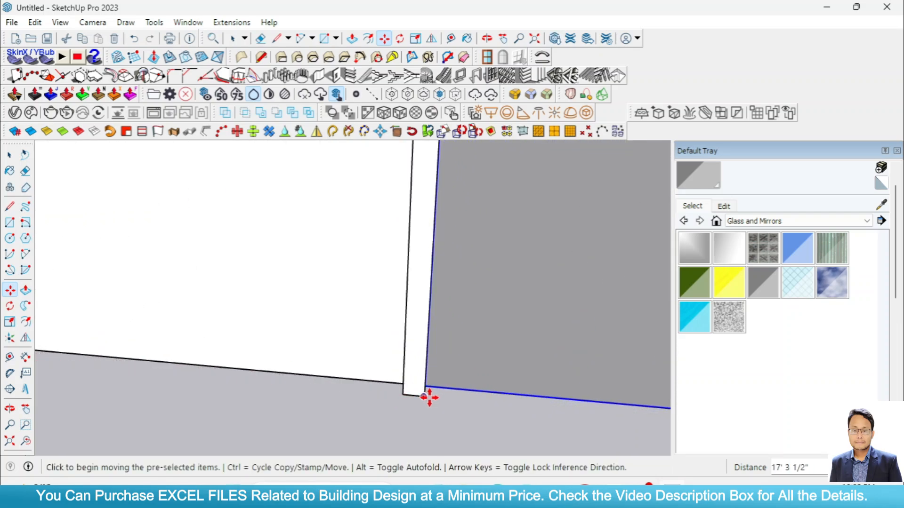
Step: Repeat the glass panel copy at the same spacing to fill the remaining arched openings, and leave the Move tool
{"action": "key", "text": "Return"}
{"action": "scroll", "coordinate": [315, 371], "scroll_direction": "down", "scroll_amount": 10}
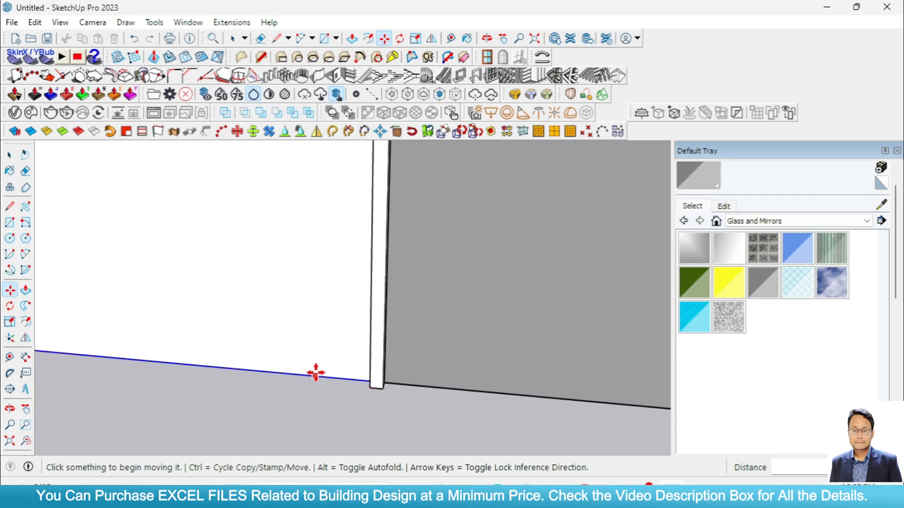
{"action": "scroll", "coordinate": [260, 304], "scroll_direction": "down", "scroll_amount": 7}
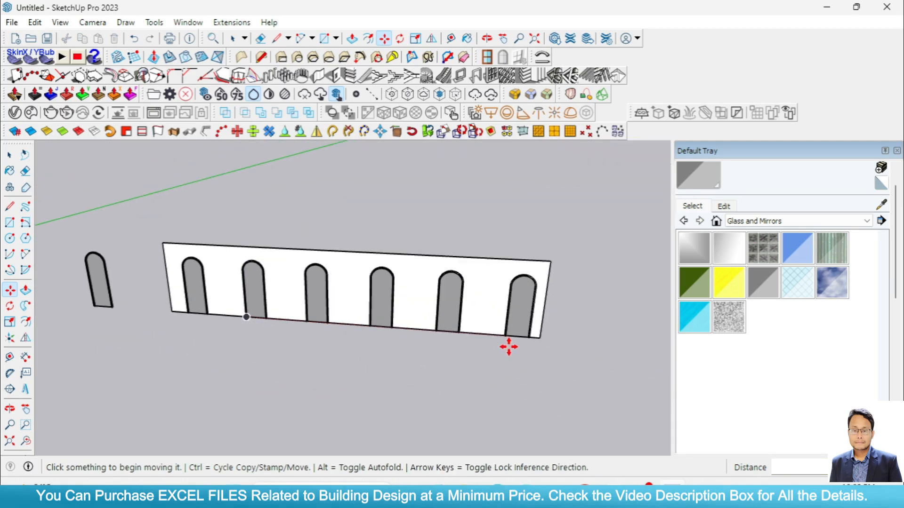
{"action": "scroll", "coordinate": [524, 325], "scroll_direction": "up", "scroll_amount": 8}
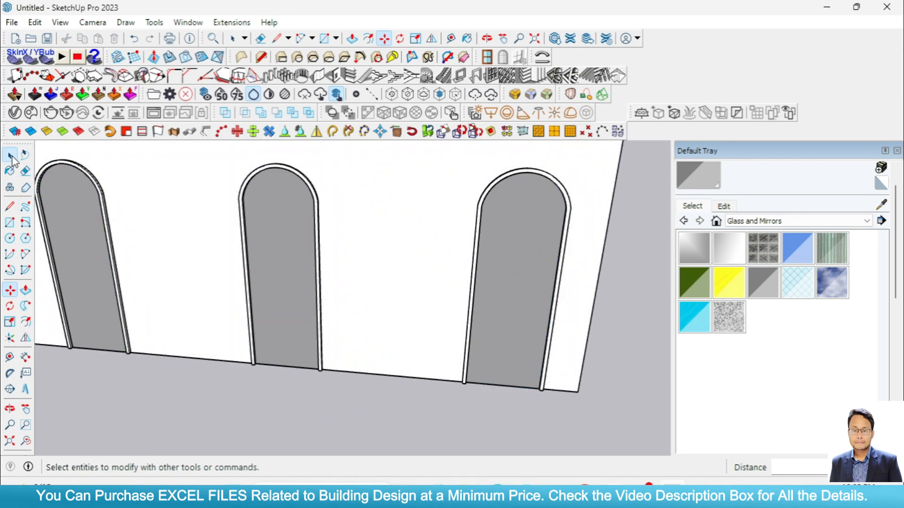
{"action": "left_click", "coordinate": [10, 155]}
{"action": "scroll", "coordinate": [534, 262], "scroll_direction": "down", "scroll_amount": 5}
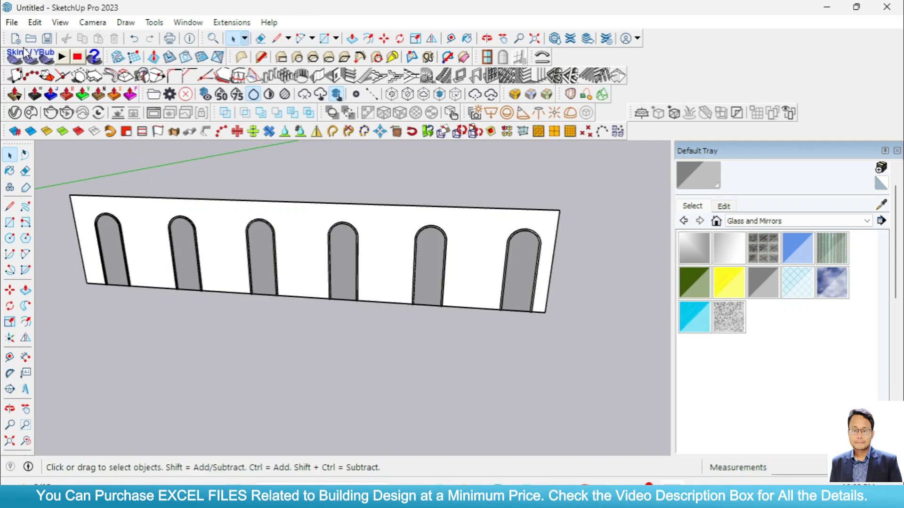
Step: Draw a circle with a radius of about 26' 8" on the ground in front of the wall
{"action": "scroll", "coordinate": [551, 256], "scroll_direction": "down", "scroll_amount": 3}
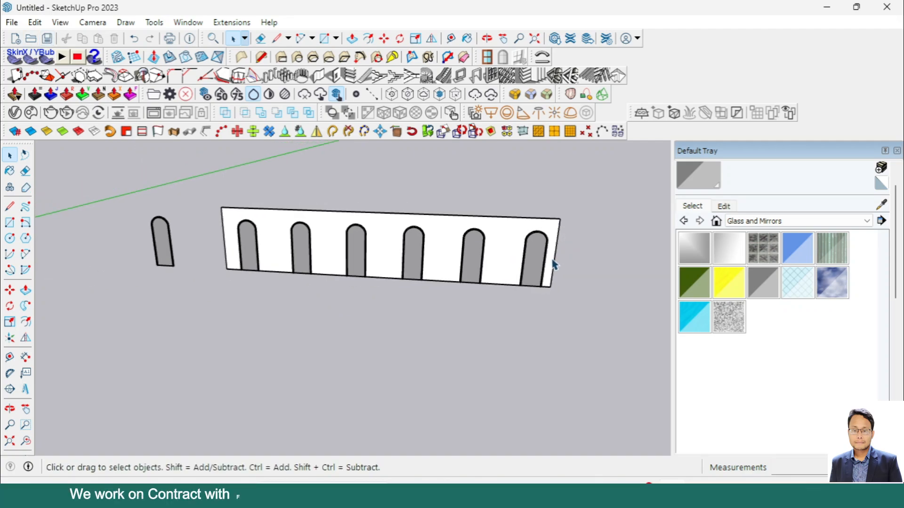
{"action": "scroll", "coordinate": [552, 262], "scroll_direction": "down", "scroll_amount": 2}
{"action": "middle_click_drag", "start_coordinate": [399, 352], "coordinate": [422, 337]}
{"action": "scroll", "coordinate": [422, 337], "scroll_direction": "up", "scroll_amount": 4}
{"action": "scroll", "coordinate": [420, 334], "scroll_direction": "down", "scroll_amount": 2}
{"action": "middle_click_drag", "start_coordinate": [417, 294], "coordinate": [397, 254]}
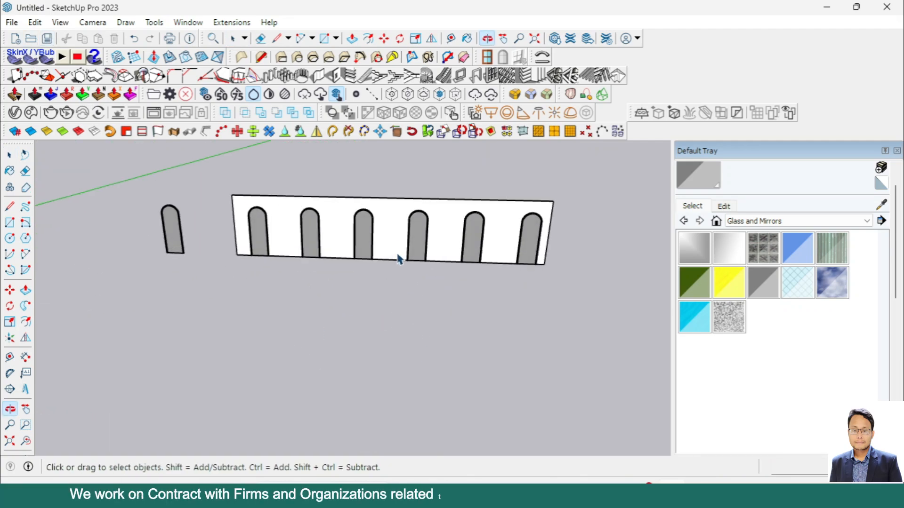
{"action": "scroll", "coordinate": [137, 285], "scroll_direction": "up", "scroll_amount": 1}
{"action": "left_click", "coordinate": [9, 238]}
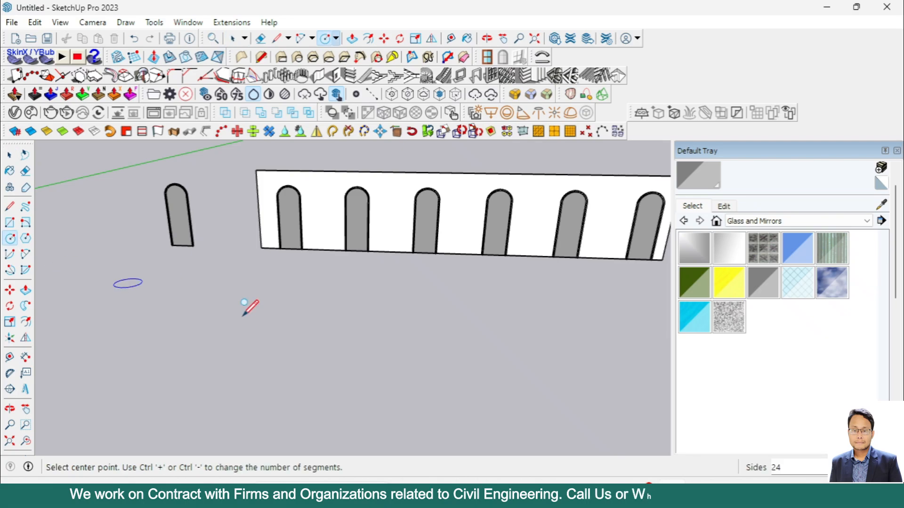
{"action": "left_click", "coordinate": [417, 349]}
{"action": "scroll", "coordinate": [472, 376], "scroll_direction": "down", "scroll_amount": 2}
{"action": "scroll", "coordinate": [540, 413], "scroll_direction": "up", "scroll_amount": 1}
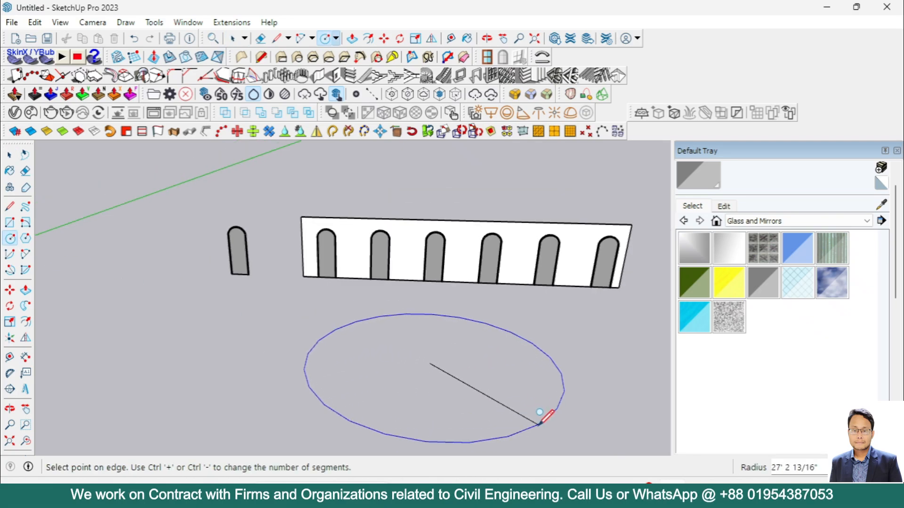
{"action": "left_click", "coordinate": [534, 413]}
{"action": "left_click", "coordinate": [10, 159]}
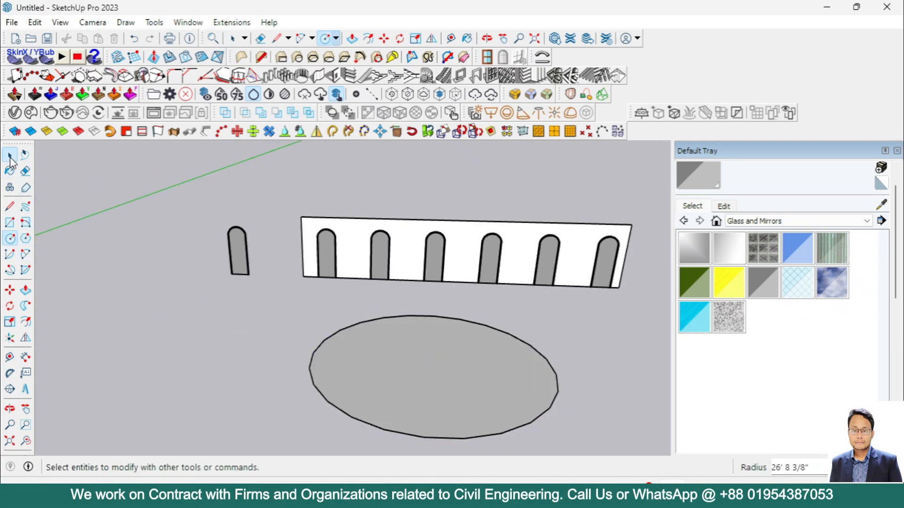
Step: Select the circle's edge and set its segments to 100 in its entity properties
{"action": "scroll", "coordinate": [308, 390], "scroll_direction": "up", "scroll_amount": 2}
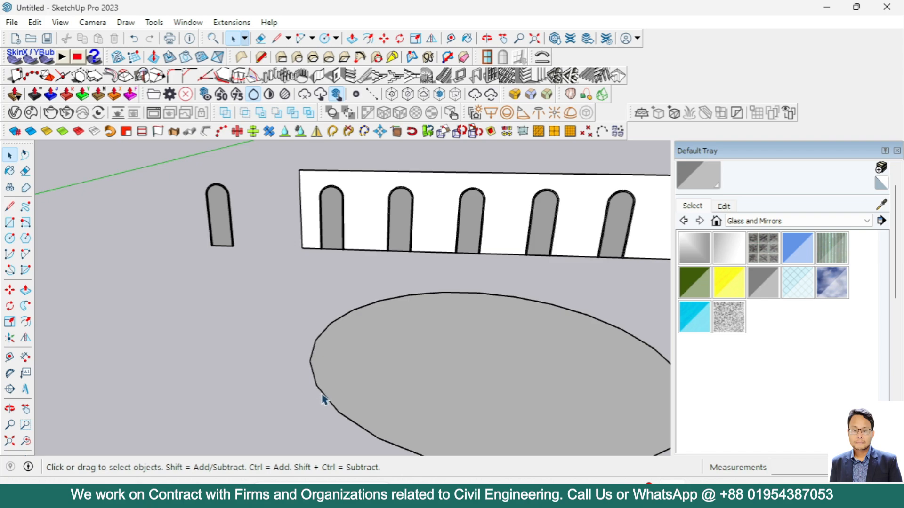
{"action": "scroll", "coordinate": [761, 239], "scroll_direction": "up", "scroll_amount": 2}
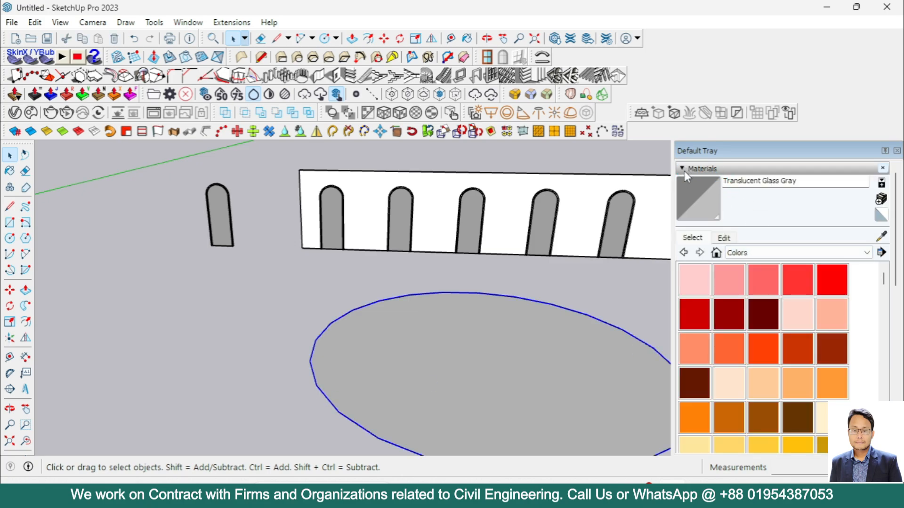
{"action": "left_click", "coordinate": [684, 171]}
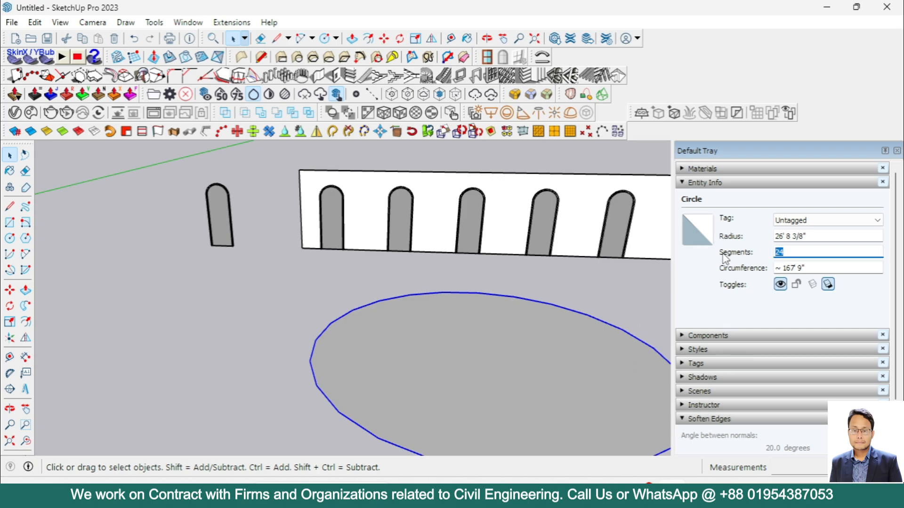
{"action": "key", "text": "Return"}
{"action": "scroll", "coordinate": [305, 375], "scroll_direction": "down", "scroll_amount": 2}
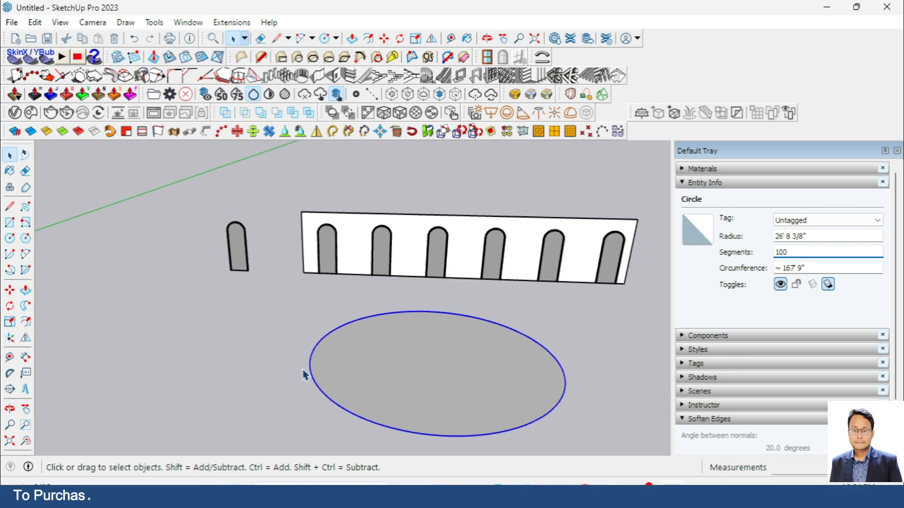
Step: Draw a straight line through the circle's center, extending past its edge at both ends to divide it in half
{"action": "middle_click_drag", "start_coordinate": [416, 395], "coordinate": [440, 420]}
{"action": "scroll", "coordinate": [440, 372], "scroll_direction": "up", "scroll_amount": 3}
{"action": "scroll", "coordinate": [425, 299], "scroll_direction": "down", "scroll_amount": 3}
{"action": "middle_click_drag", "start_coordinate": [425, 299], "coordinate": [177, 339]}
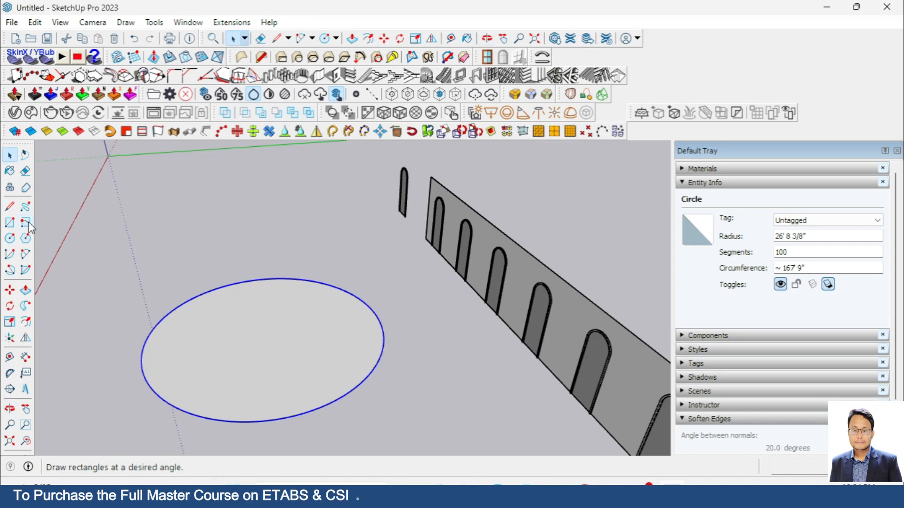
{"action": "left_click", "coordinate": [10, 206]}
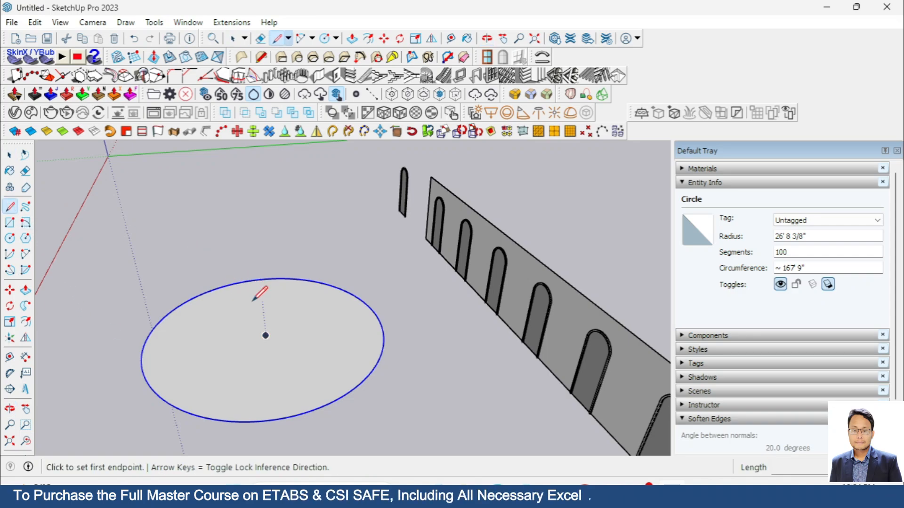
{"action": "left_click", "coordinate": [265, 335]}
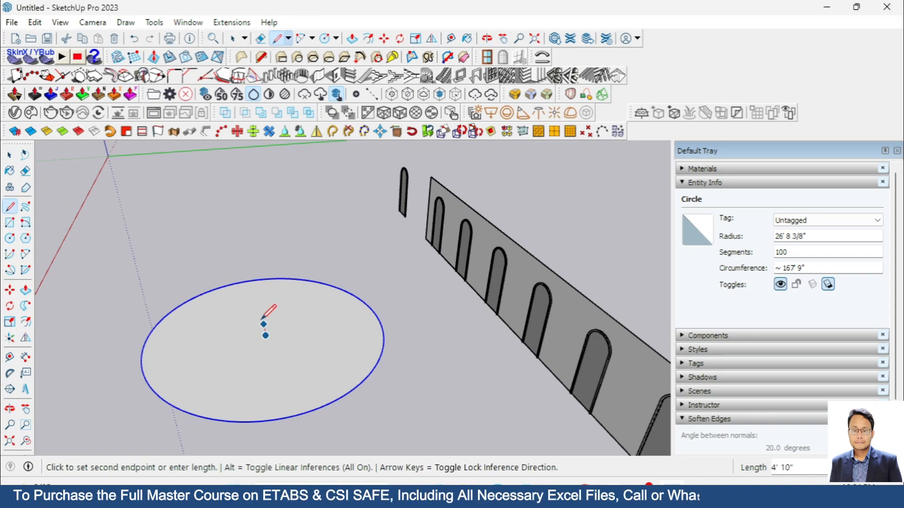
{"action": "left_click", "coordinate": [251, 243]}
{"action": "middle_click_drag", "start_coordinate": [308, 404], "coordinate": [293, 370]}
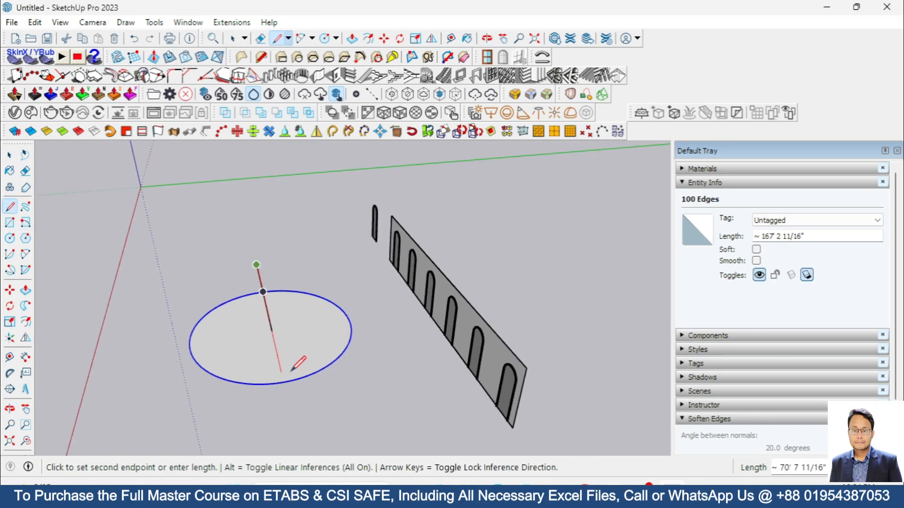
{"action": "left_click", "coordinate": [292, 425]}
Step: Erase the half of the circle farther from the wall and the dividing line, keeping only the semicircular arc, and leave the Eraser
{"action": "left_click", "coordinate": [26, 171]}
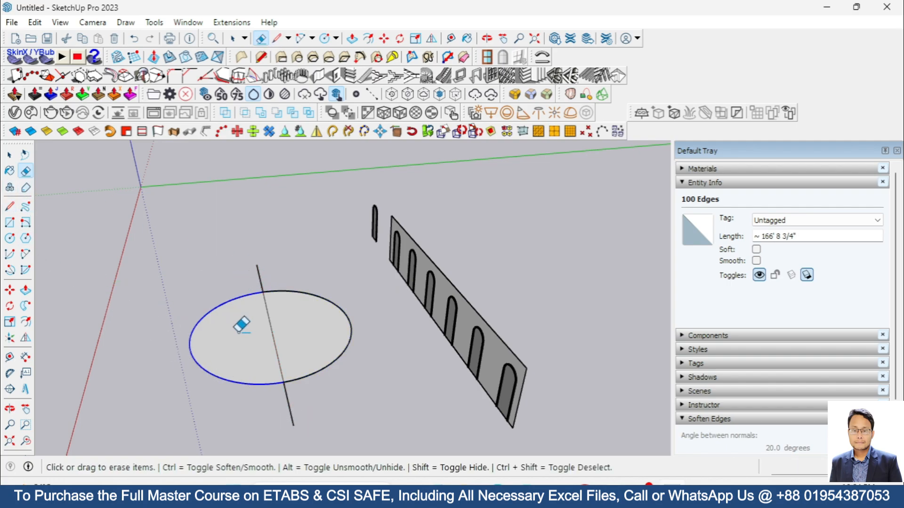
{"action": "left_click_drag", "start_coordinate": [241, 325], "coordinate": [233, 389]}
{"action": "mouse_move", "coordinate": [232, 389]}
{"action": "middle_mouse_down"}
{"action": "mouse_move", "coordinate": [278, 360]}
{"action": "mouse_move", "coordinate": [282, 323]}
{"action": "middle_mouse_up"}
{"action": "left_click", "coordinate": [277, 326]}
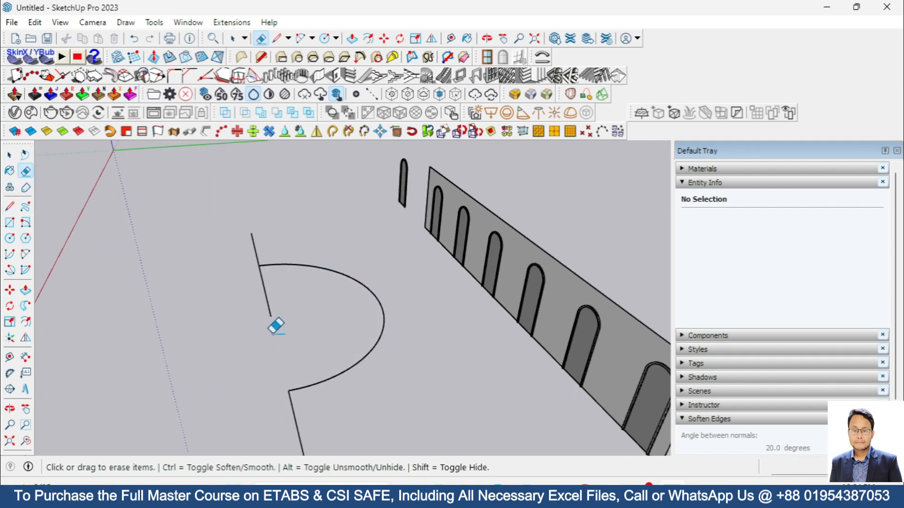
{"action": "mouse_move", "coordinate": [276, 326]}
{"action": "left_mouse_down"}
{"action": "mouse_move", "coordinate": [250, 297]}
{"action": "mouse_move", "coordinate": [273, 234]}
{"action": "left_mouse_up"}
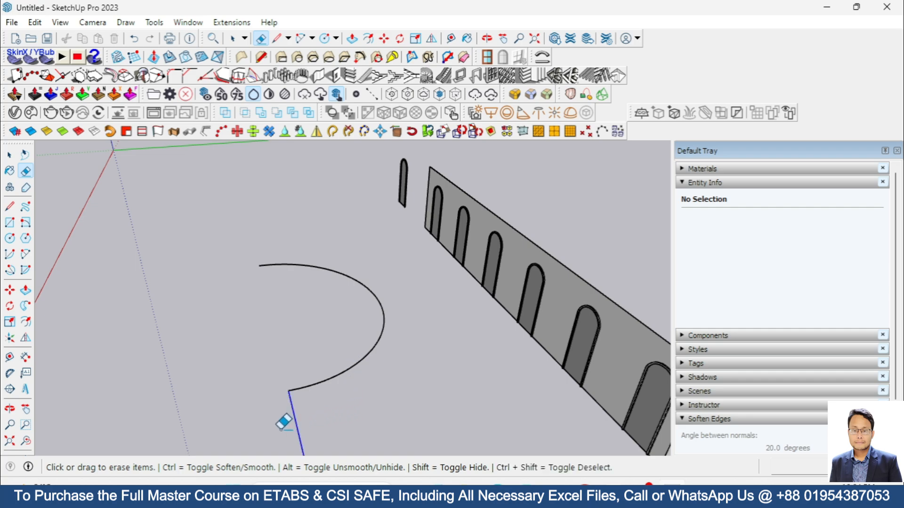
{"action": "left_click_drag", "start_coordinate": [282, 428], "coordinate": [277, 420]}
{"action": "scroll", "coordinate": [241, 250], "scroll_direction": "down", "scroll_amount": 2}
{"action": "mouse_move", "coordinate": [241, 250]}
{"action": "middle_mouse_down"}
{"action": "mouse_move", "coordinate": [480, 345]}
{"action": "mouse_move", "coordinate": [492, 338]}
{"action": "middle_mouse_up"}
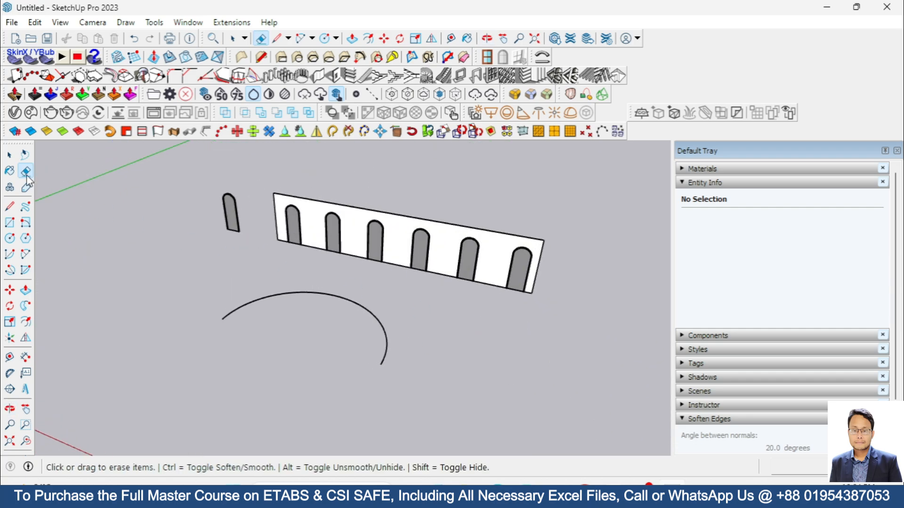
{"action": "left_click", "coordinate": [11, 157]}
{"action": "scroll", "coordinate": [533, 277], "scroll_direction": "down", "scroll_amount": 3}
{"action": "middle_click_drag", "start_coordinate": [535, 278], "coordinate": [585, 313]}
{"action": "scroll", "coordinate": [320, 261], "scroll_direction": "up", "scroll_amount": 3}
{"action": "middle_click_drag", "start_coordinate": [446, 283], "coordinate": [386, 251]}
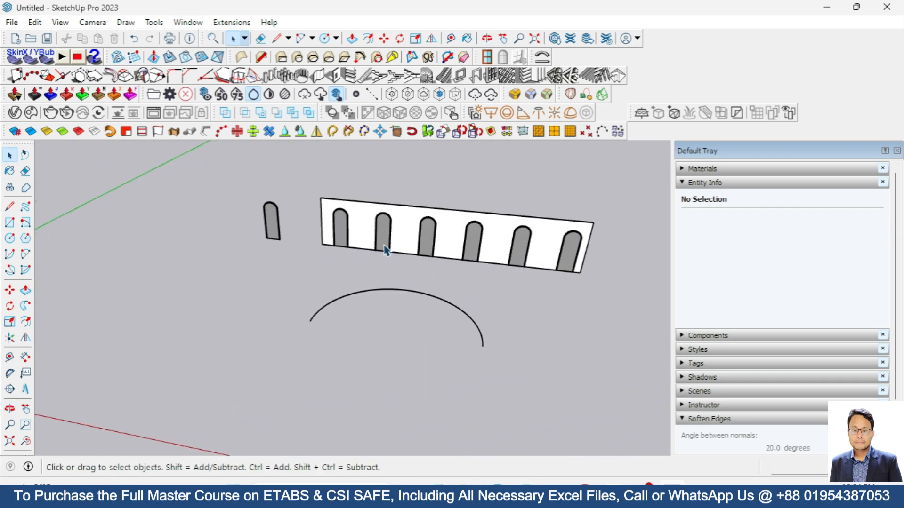
{"action": "scroll", "coordinate": [385, 250], "scroll_direction": "up", "scroll_amount": 2}
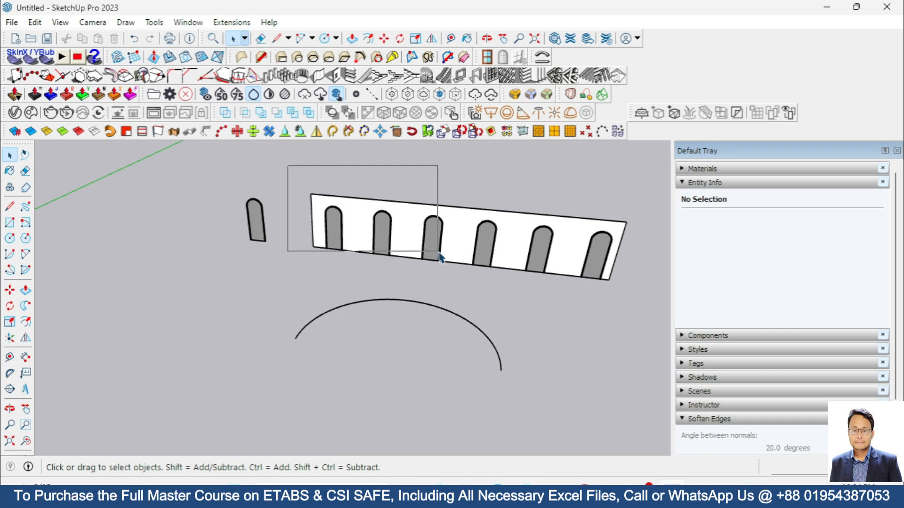
{"action": "left_click_drag", "start_coordinate": [440, 257], "coordinate": [642, 303]}
{"action": "right_click", "coordinate": [398, 216]}
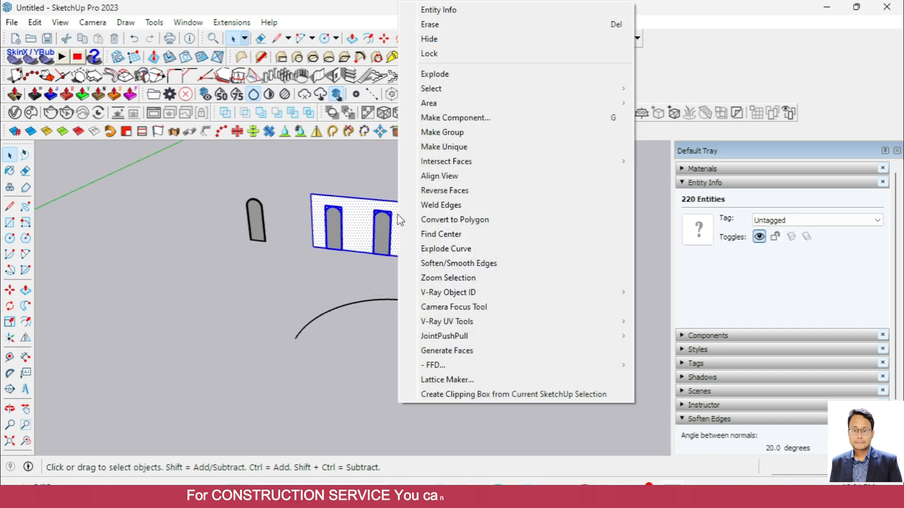
{"action": "left_click", "coordinate": [295, 262]}
Step: Select the wall face with its bounding edges from the back and make them a group, leaving out the doors
{"action": "scroll", "coordinate": [328, 294], "scroll_direction": "down", "scroll_amount": 2}
{"action": "middle_click_drag", "start_coordinate": [553, 345], "coordinate": [138, 335]}
{"action": "scroll", "coordinate": [265, 286], "scroll_direction": "up", "scroll_amount": 5}
{"action": "left_click", "coordinate": [263, 270]}
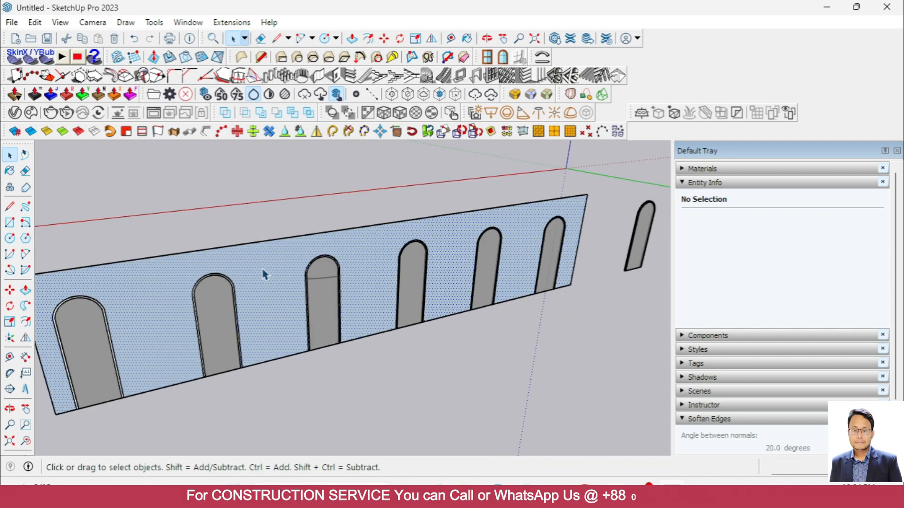
{"action": "double_click", "coordinate": [263, 270]}
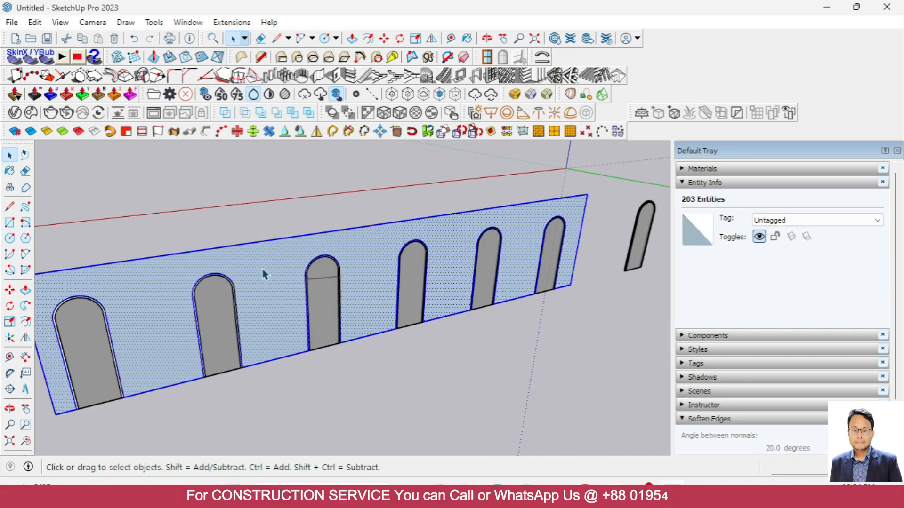
{"action": "right_click", "coordinate": [262, 313]}
{"action": "left_click", "coordinate": [341, 123]}
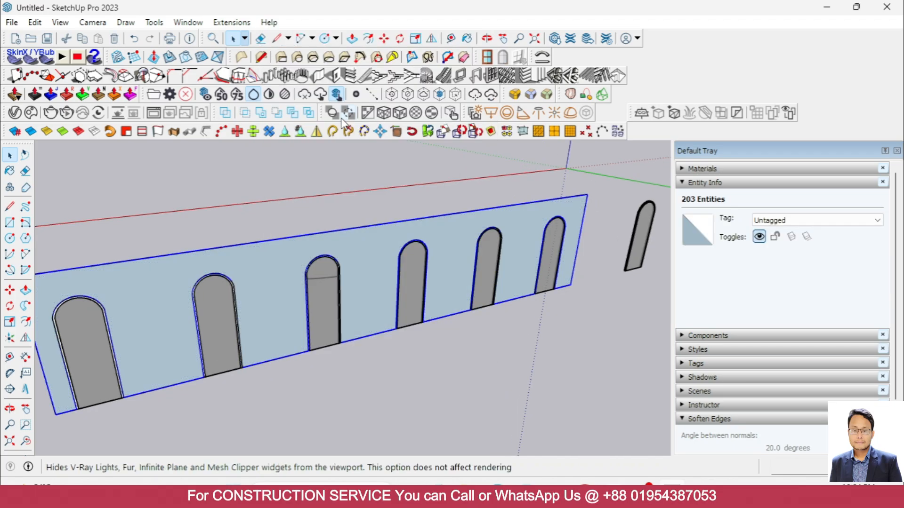
Step: Thicken the wall face 10" with Push/Pull inside its group and leave the group
{"action": "scroll", "coordinate": [261, 267], "scroll_direction": "up", "scroll_amount": 2}
{"action": "double_click", "coordinate": [260, 267]}
{"action": "left_click", "coordinate": [255, 265]}
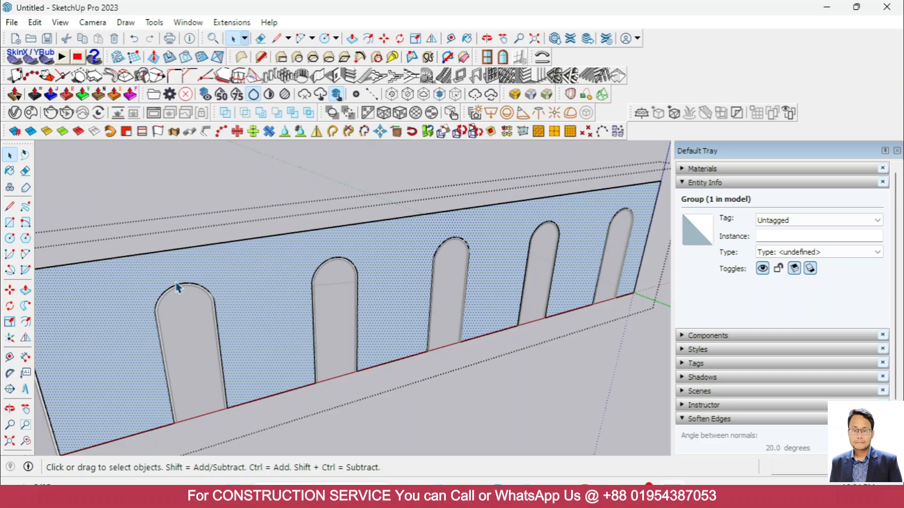
{"action": "left_click", "coordinate": [25, 290]}
{"action": "left_click", "coordinate": [287, 289]}
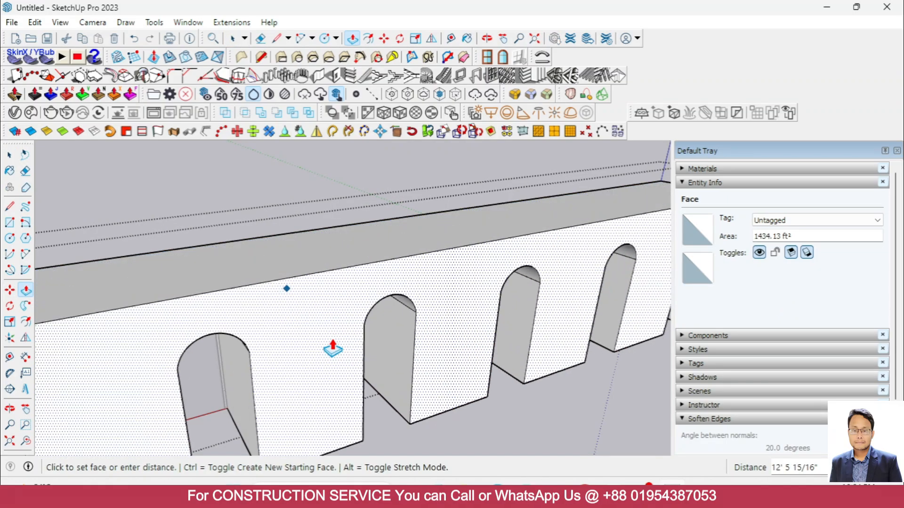
{"action": "type", "text": "10\""}
{"action": "key", "text": "Return"}
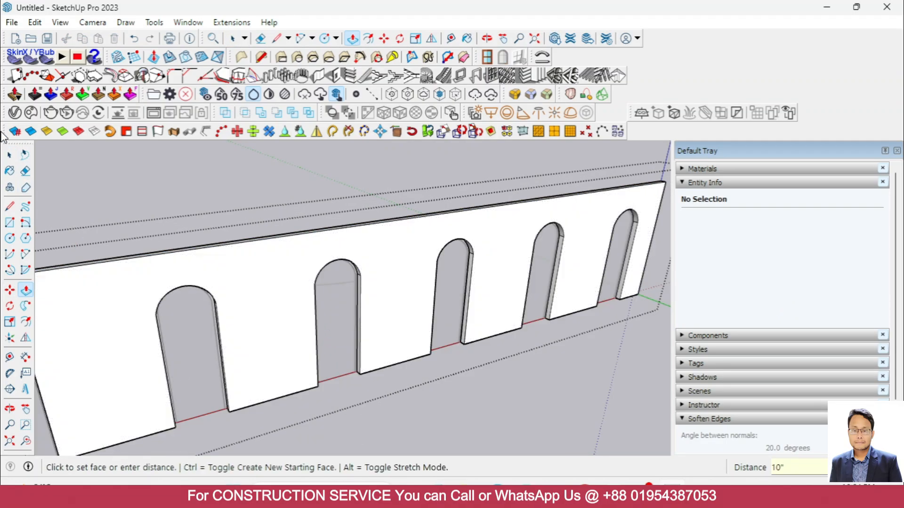
{"action": "left_click", "coordinate": [10, 156]}
{"action": "left_click", "coordinate": [12, 157]}
{"action": "left_click", "coordinate": [154, 172]}
{"action": "scroll", "coordinate": [500, 259], "scroll_direction": "down", "scroll_amount": 6}
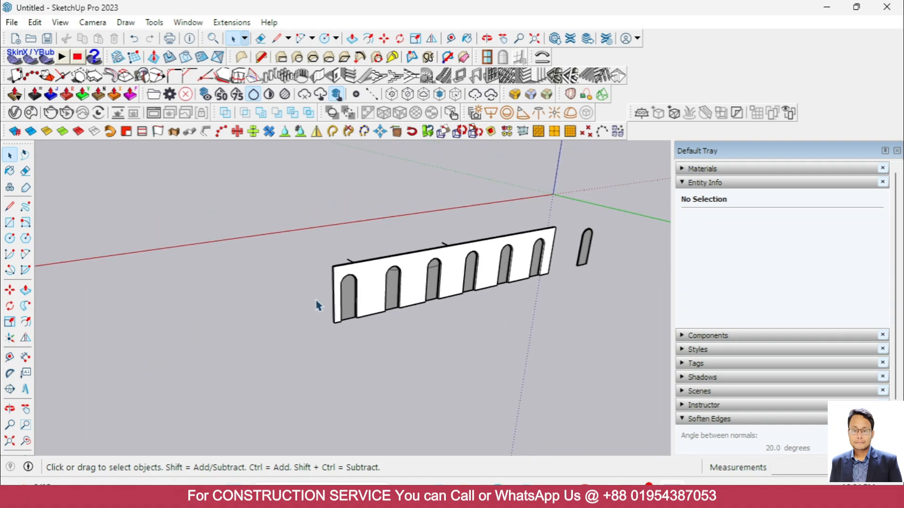
Step: Select the wall together with its six door frames and glass panels, make them one group, and clear the selection
{"action": "middle_click_drag", "start_coordinate": [317, 304], "coordinate": [737, 335]}
{"action": "scroll", "coordinate": [427, 269], "scroll_direction": "down", "scroll_amount": 2}
{"action": "scroll", "coordinate": [246, 246], "scroll_direction": "up", "scroll_amount": 5}
{"action": "scroll", "coordinate": [260, 257], "scroll_direction": "down", "scroll_amount": 2}
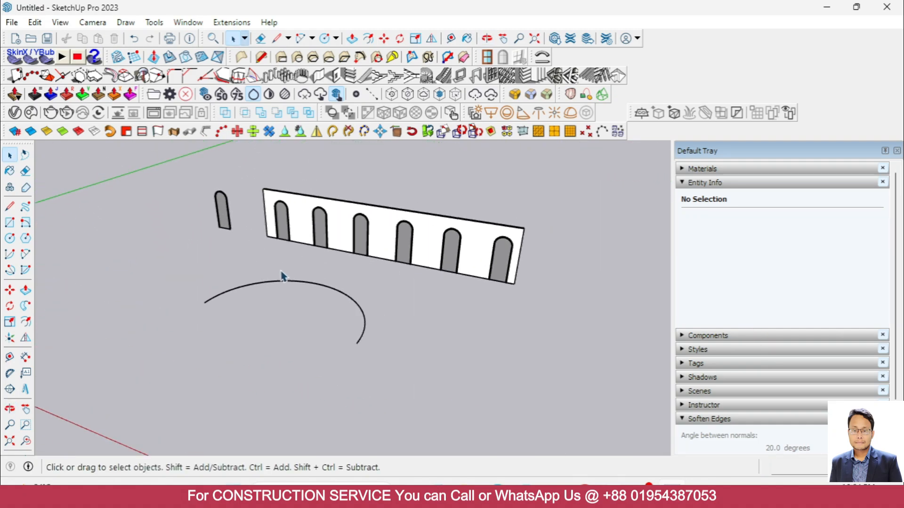
{"action": "middle_click_drag", "start_coordinate": [282, 276], "coordinate": [331, 259]}
{"action": "scroll", "coordinate": [329, 258], "scroll_direction": "up", "scroll_amount": 2}
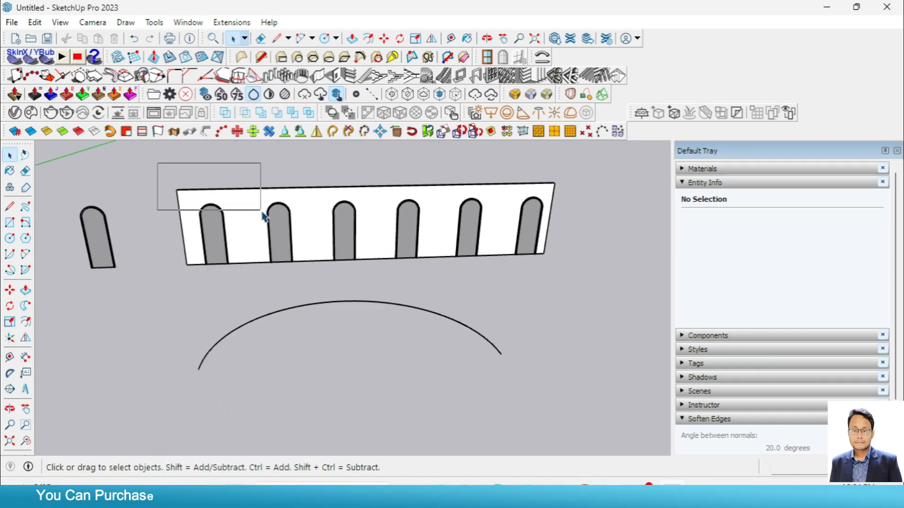
{"action": "left_click_drag", "start_coordinate": [262, 216], "coordinate": [591, 288]}
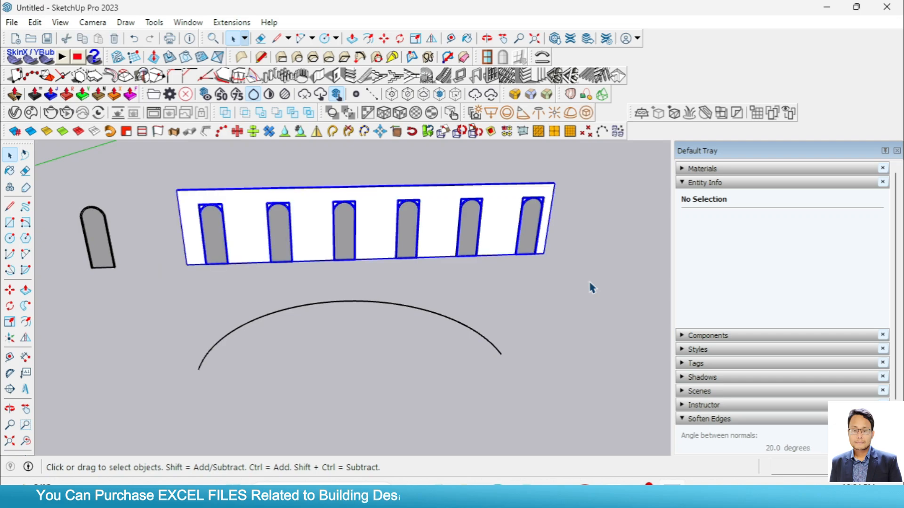
{"action": "right_click", "coordinate": [369, 226]}
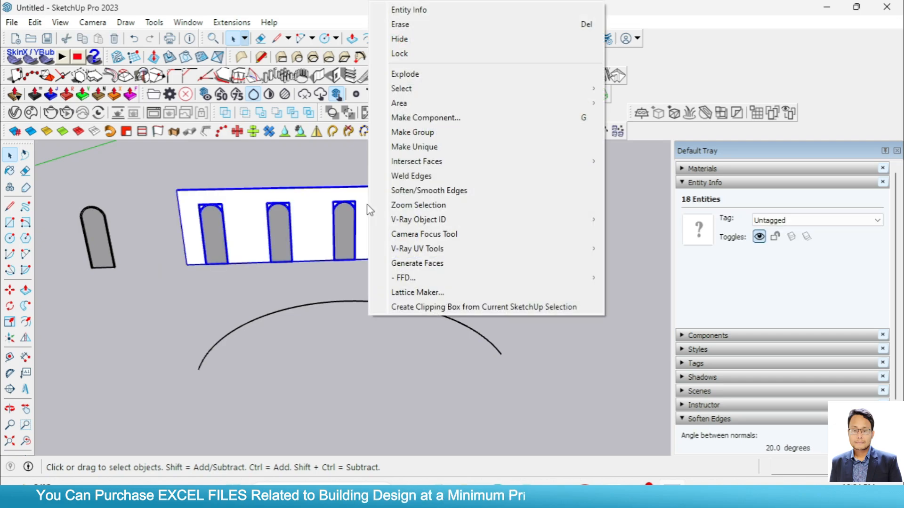
{"action": "left_click", "coordinate": [413, 133]}
{"action": "left_click", "coordinate": [601, 151]}
Step: Undock the Shape Bender toolbar so it floats over the drawing area beside the arc
{"action": "scroll", "coordinate": [492, 212], "scroll_direction": "down", "scroll_amount": 3}
{"action": "scroll", "coordinate": [492, 212], "scroll_direction": "up", "scroll_amount": 2}
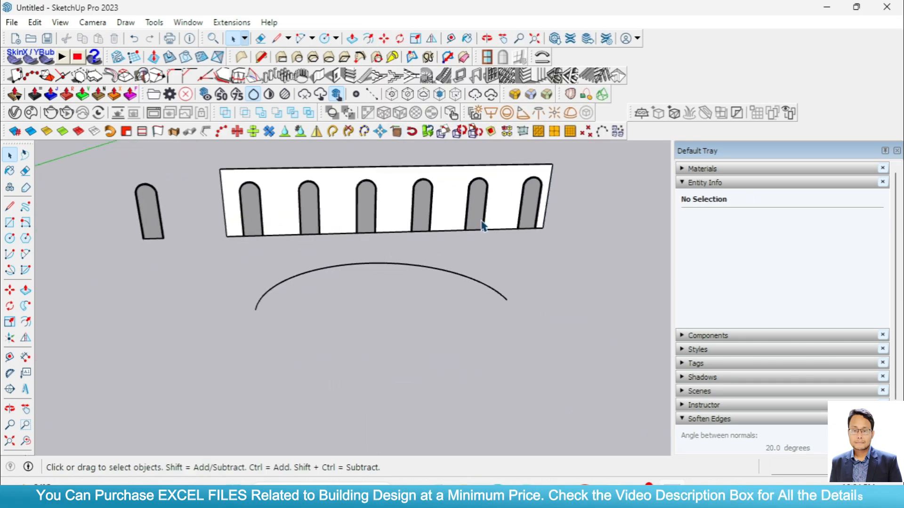
{"action": "left_click_drag", "start_coordinate": [532, 51], "coordinate": [122, 302]}
{"action": "scroll", "coordinate": [244, 296], "scroll_direction": "up", "scroll_amount": 1}
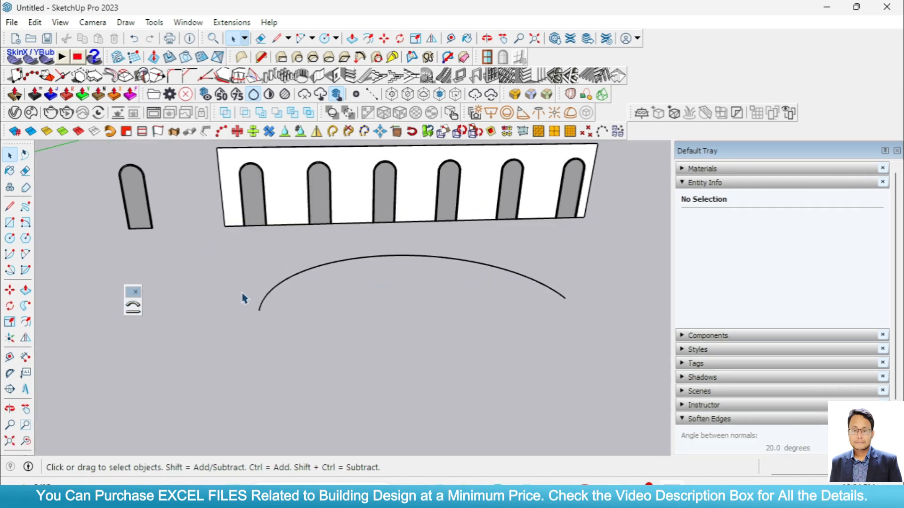
{"action": "scroll", "coordinate": [220, 337], "scroll_direction": "down", "scroll_amount": 2}
{"action": "scroll", "coordinate": [159, 308], "scroll_direction": "up", "scroll_amount": 1}
{"action": "scroll", "coordinate": [159, 308], "scroll_direction": "up", "scroll_amount": 1}
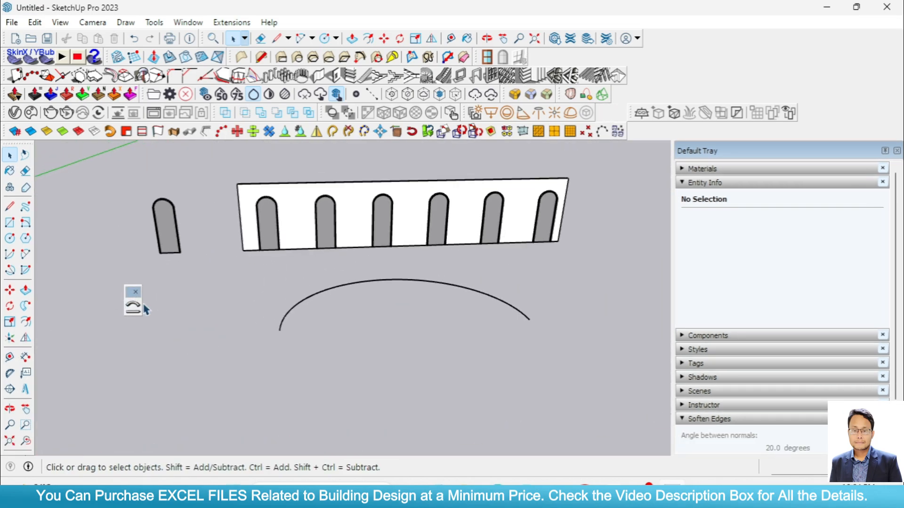
{"action": "scroll", "coordinate": [271, 293], "scroll_direction": "down", "scroll_amount": 2}
{"action": "scroll", "coordinate": [231, 224], "scroll_direction": "up", "scroll_amount": 1}
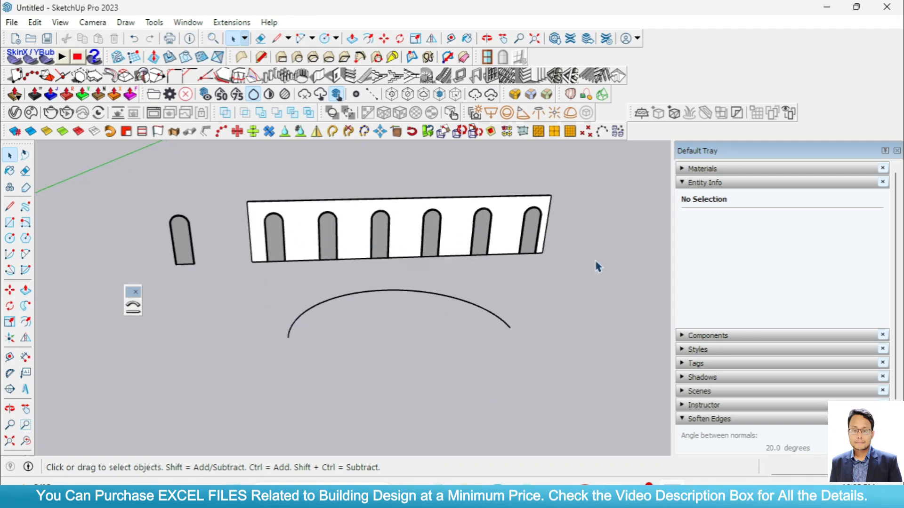
{"action": "scroll", "coordinate": [325, 218], "scroll_direction": "down", "scroll_amount": 3}
{"action": "scroll", "coordinate": [301, 278], "scroll_direction": "up", "scroll_amount": 2}
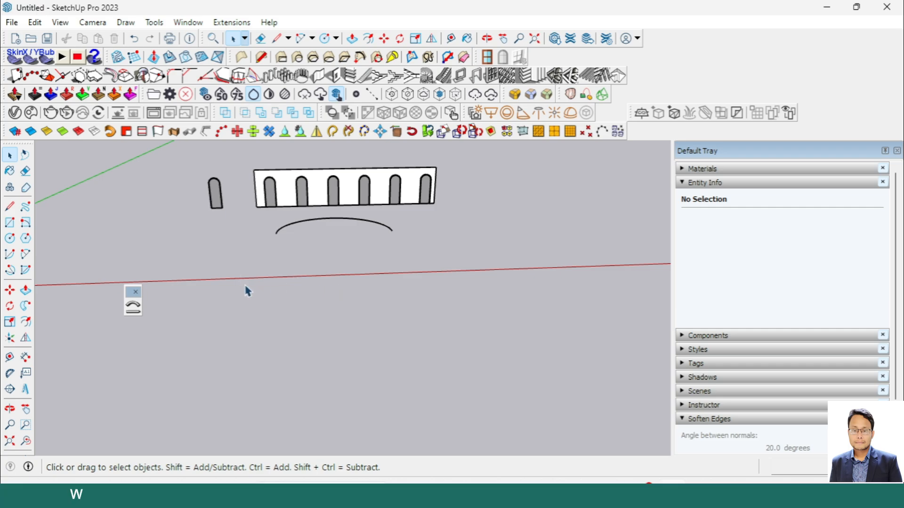
Step: Draw a straight line along the wall's full bottom edge from one front corner to the other, and leave the Line tool
{"action": "left_click", "coordinate": [9, 206]}
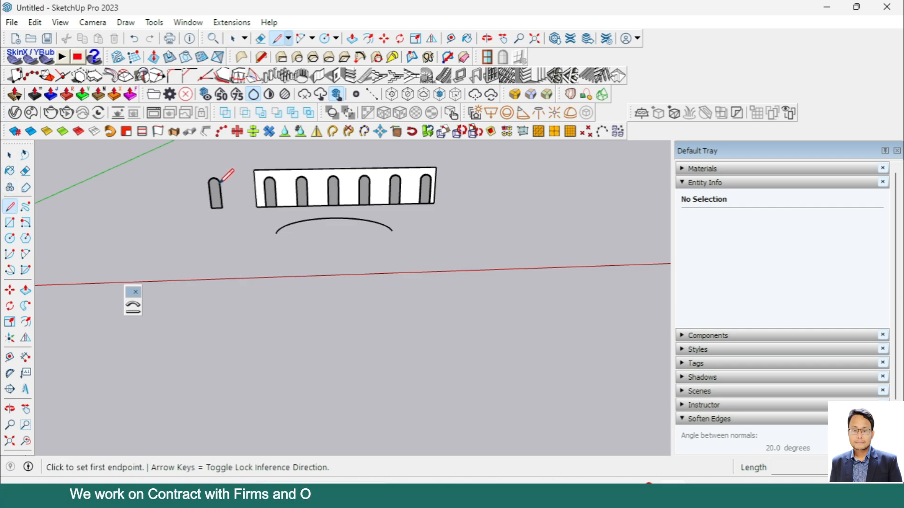
{"action": "scroll", "coordinate": [254, 172], "scroll_direction": "up", "scroll_amount": 5}
{"action": "scroll", "coordinate": [245, 279], "scroll_direction": "up", "scroll_amount": 2}
{"action": "left_click", "coordinate": [205, 289]}
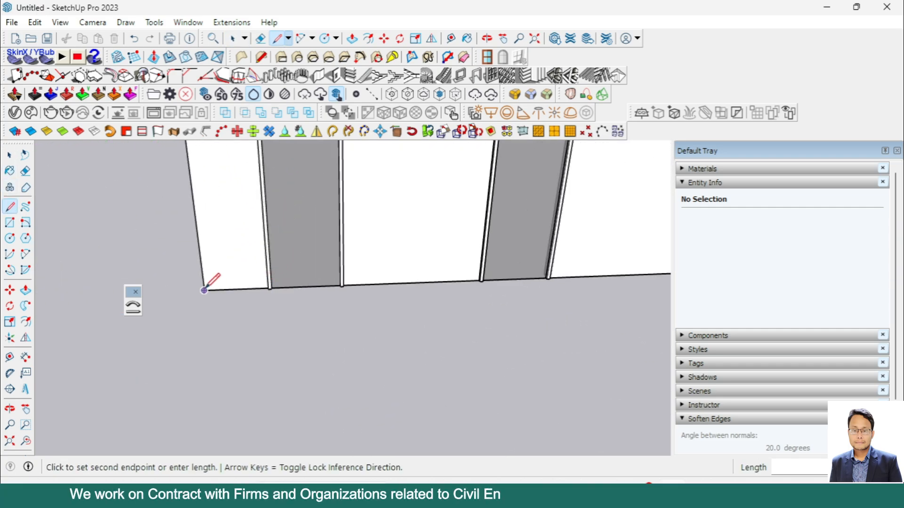
{"action": "scroll", "coordinate": [207, 288], "scroll_direction": "down", "scroll_amount": 4}
{"action": "scroll", "coordinate": [447, 286], "scroll_direction": "down", "scroll_amount": 2}
{"action": "scroll", "coordinate": [466, 280], "scroll_direction": "up", "scroll_amount": 5}
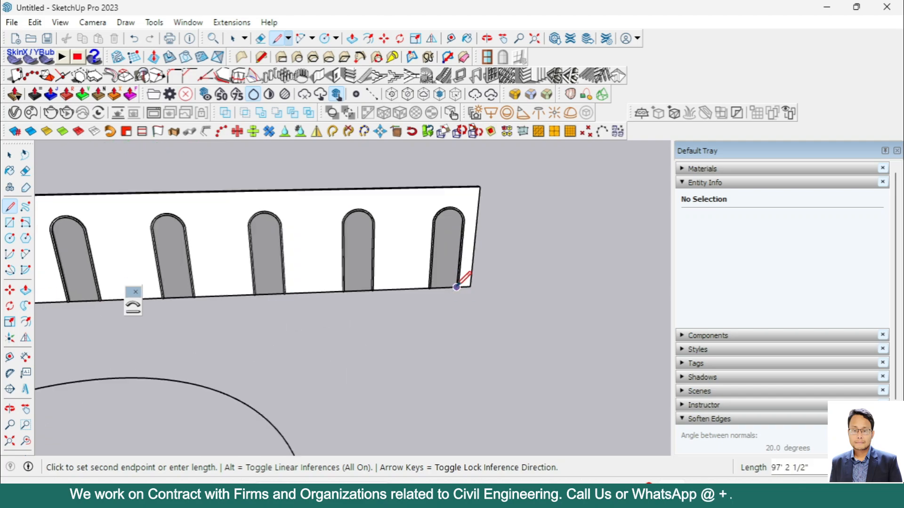
{"action": "left_click", "coordinate": [484, 285]}
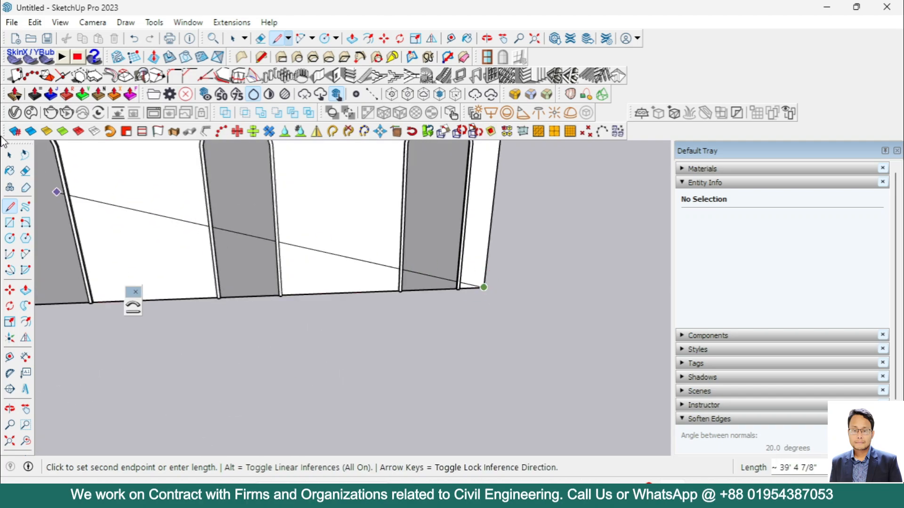
{"action": "left_click", "coordinate": [10, 155]}
{"action": "scroll", "coordinate": [468, 246], "scroll_direction": "down", "scroll_amount": 6}
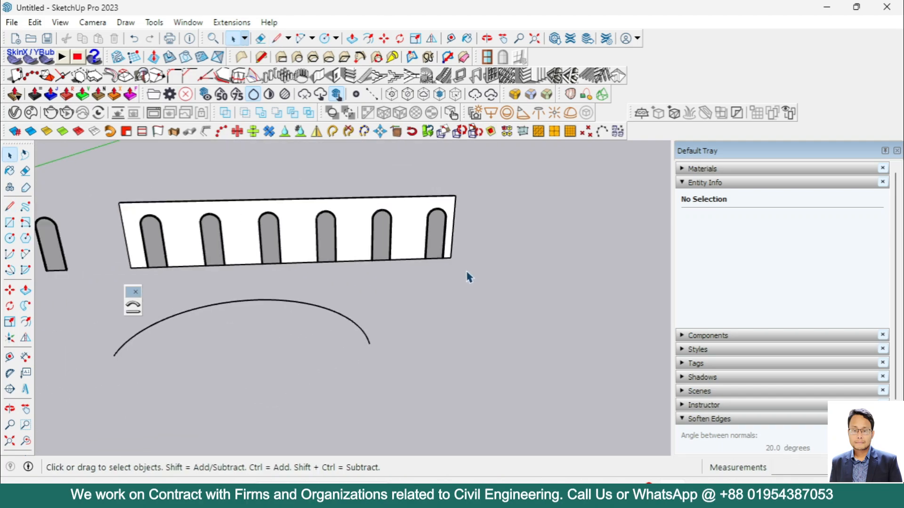
{"action": "middle_click_drag", "start_coordinate": [426, 378], "coordinate": [313, 162]}
{"action": "scroll", "coordinate": [327, 245], "scroll_direction": "up", "scroll_amount": 2}
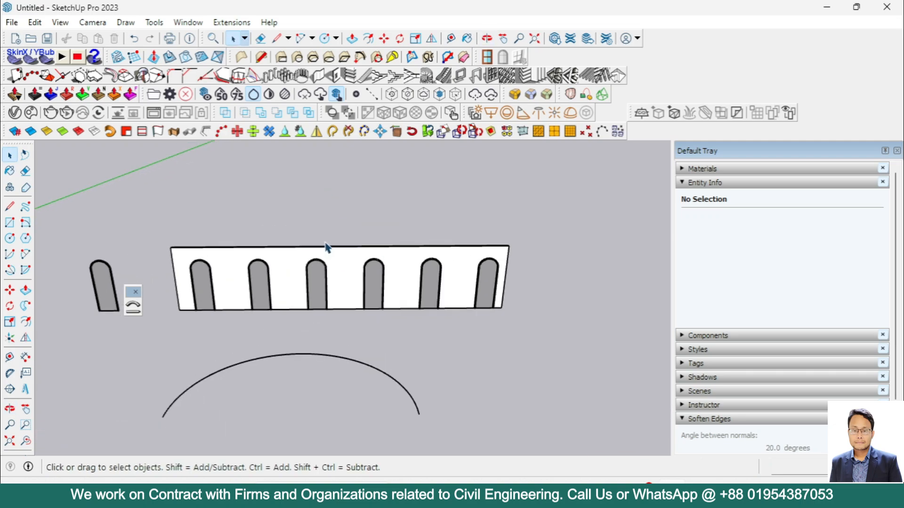
Step: Start Shape Bender on the wall group and pick the straight line along its bottom edge as the reference line
{"action": "left_click", "coordinate": [281, 259]}
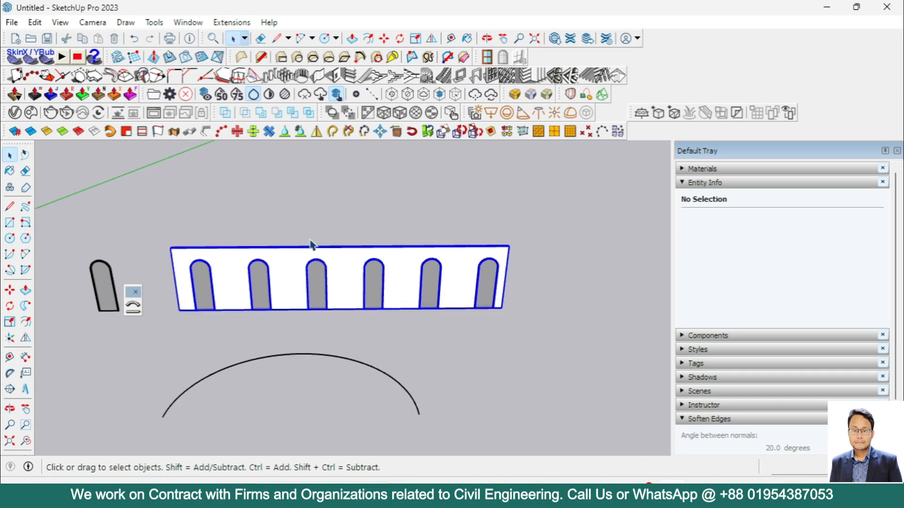
{"action": "left_click", "coordinate": [136, 309]}
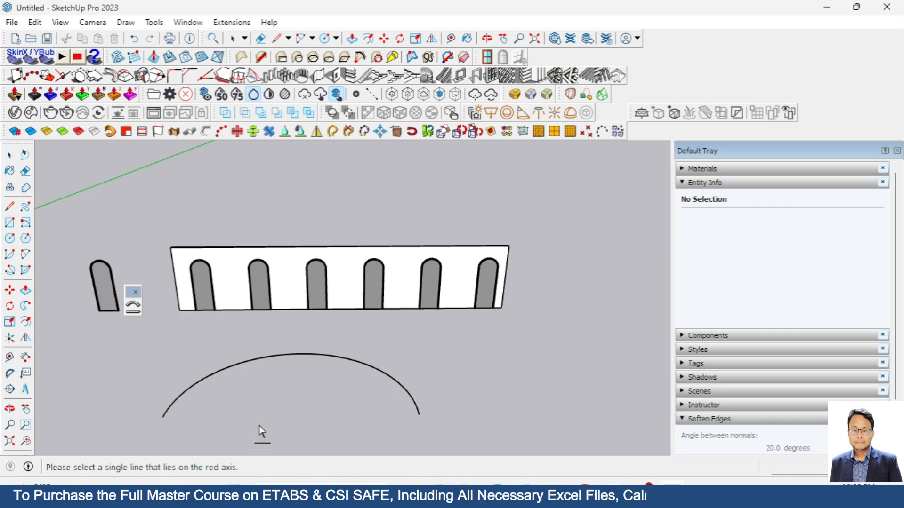
{"action": "scroll", "coordinate": [212, 284], "scroll_direction": "up", "scroll_amount": 6}
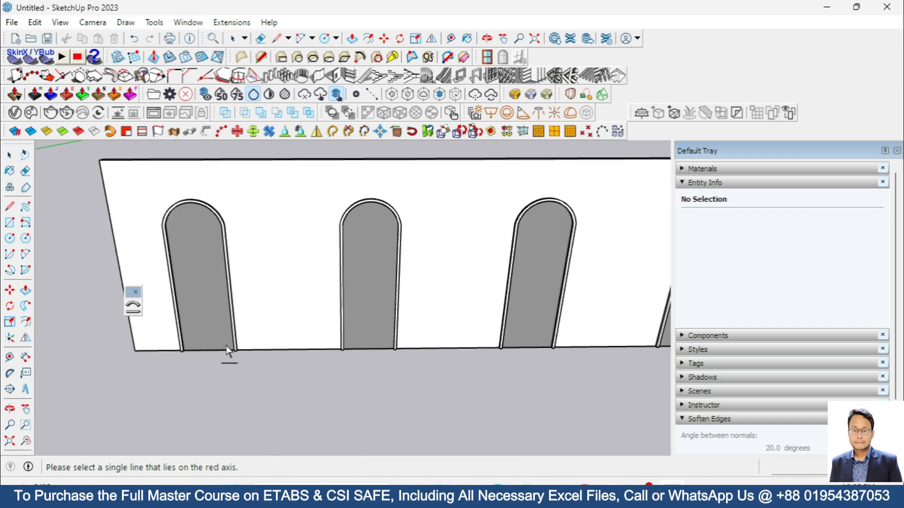
{"action": "scroll", "coordinate": [284, 353], "scroll_direction": "up", "scroll_amount": 4}
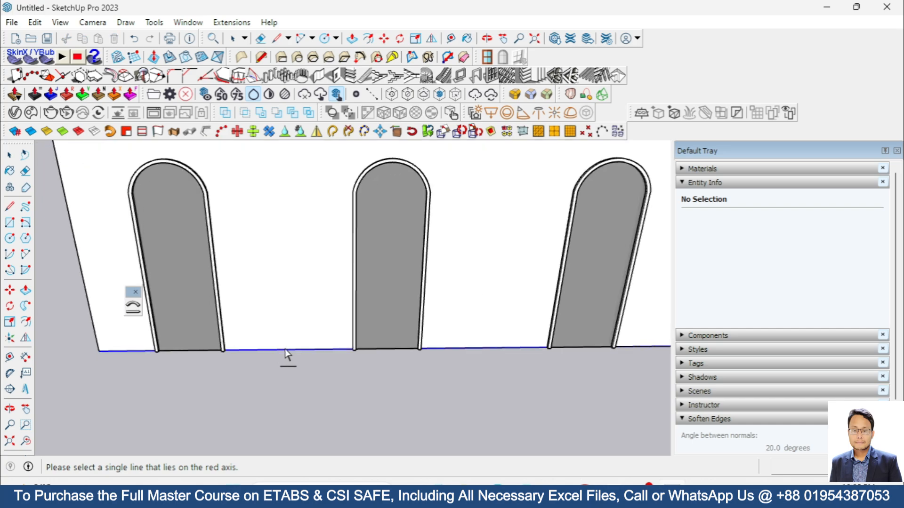
{"action": "scroll", "coordinate": [287, 346], "scroll_direction": "down", "scroll_amount": 2}
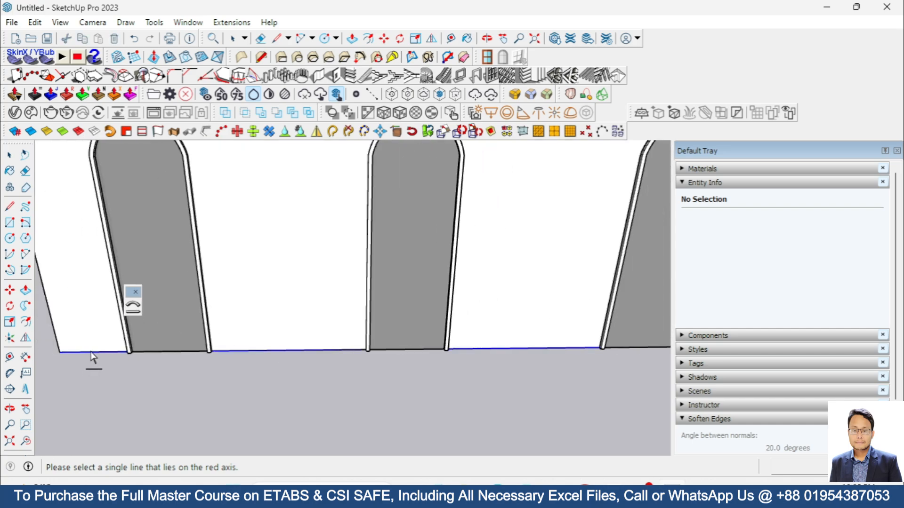
{"action": "scroll", "coordinate": [234, 372], "scroll_direction": "down", "scroll_amount": 6}
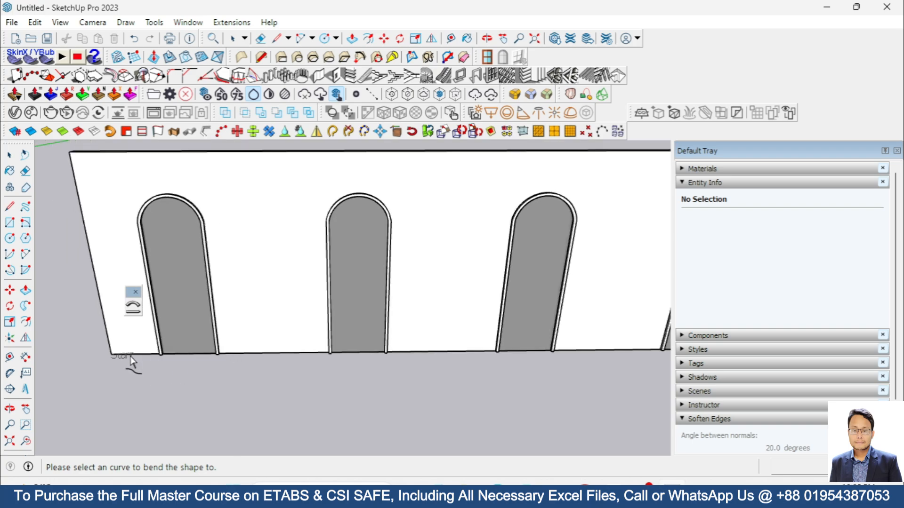
Step: Pick the semicircular arc as the bending curve and accept the previewed curved wall
{"action": "scroll", "coordinate": [464, 365], "scroll_direction": "down", "scroll_amount": 4}
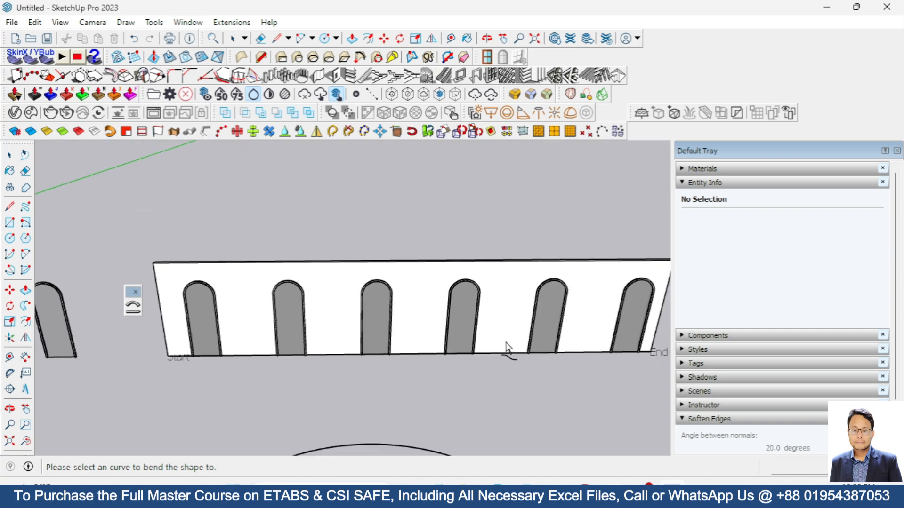
{"action": "scroll", "coordinate": [485, 282], "scroll_direction": "down", "scroll_amount": 1}
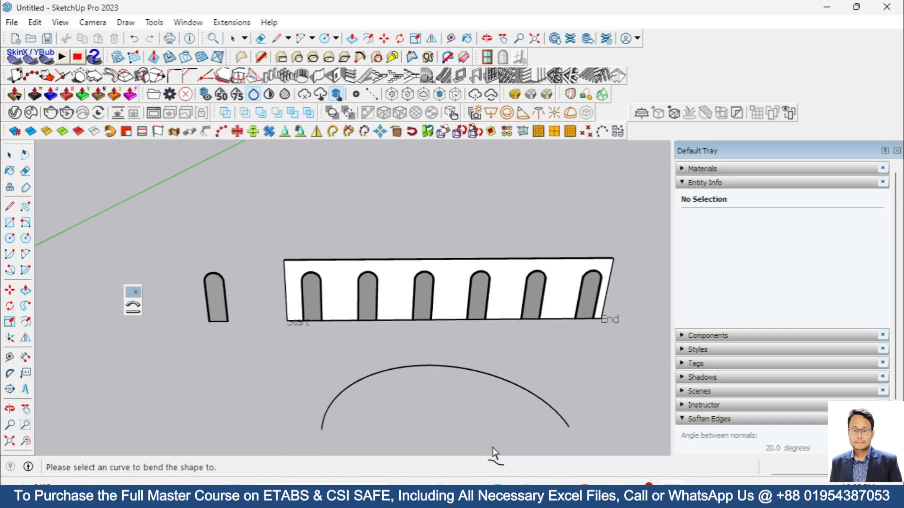
{"action": "scroll", "coordinate": [492, 423], "scroll_direction": "up", "scroll_amount": 3}
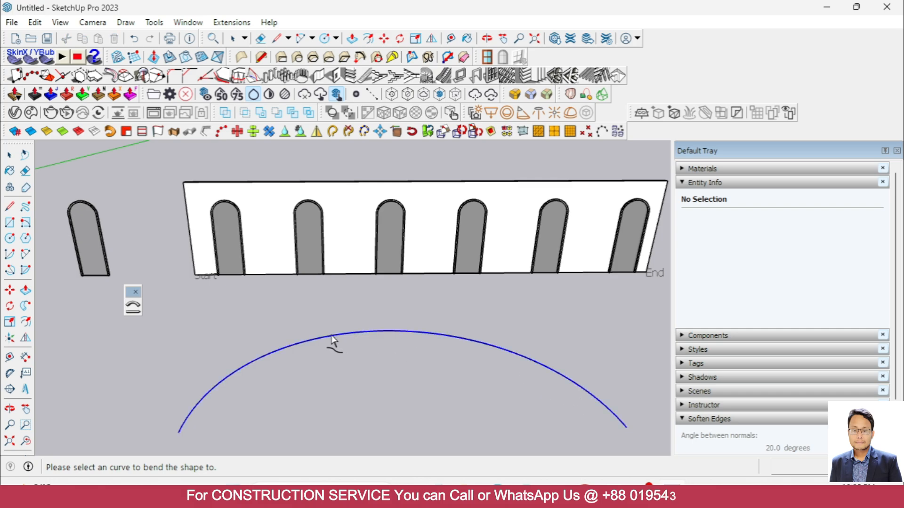
{"action": "scroll", "coordinate": [210, 247], "scroll_direction": "down", "scroll_amount": 2}
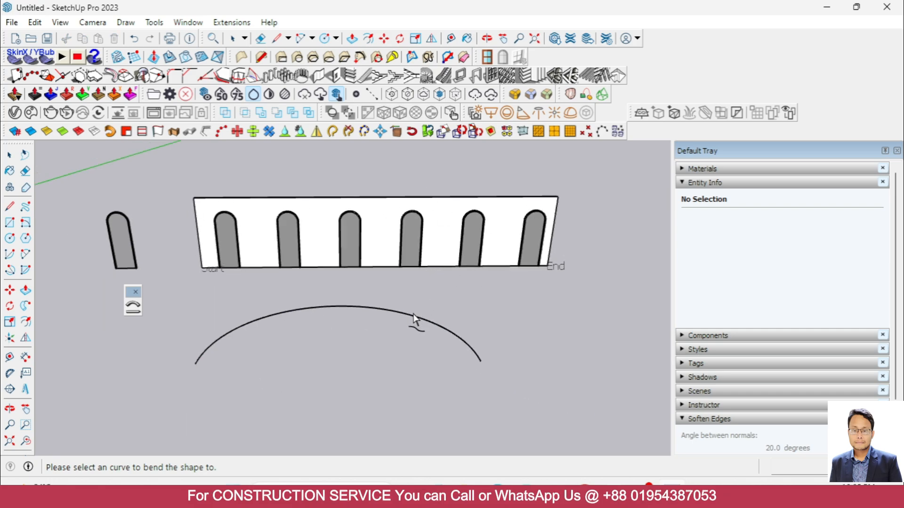
{"action": "scroll", "coordinate": [414, 320], "scroll_direction": "up", "scroll_amount": 1}
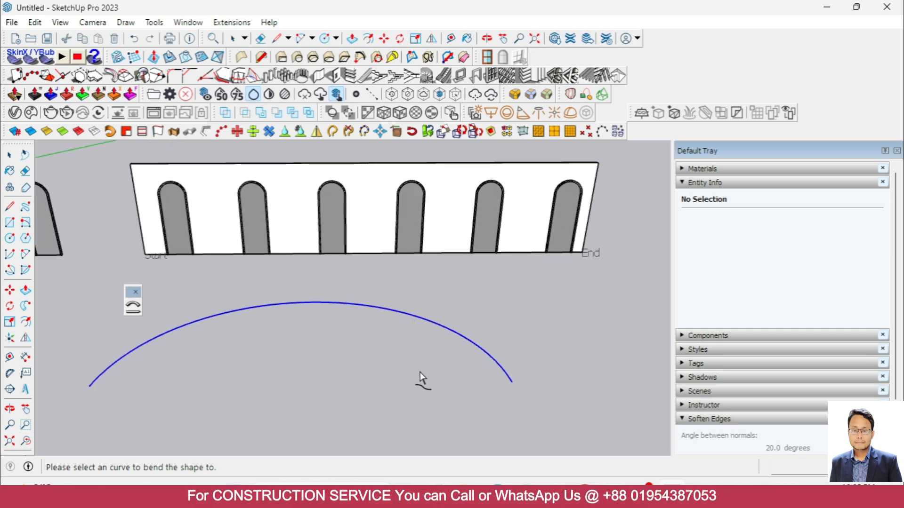
{"action": "left_click", "coordinate": [473, 313]}
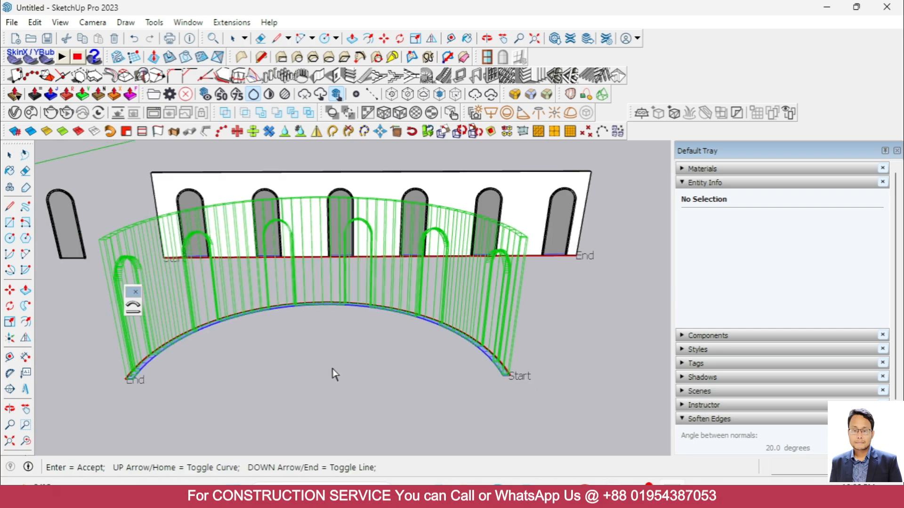
{"action": "key", "text": "Return"}
Step: Select the bent wall with its arc and copy it about 96' away along the green axis
{"action": "middle_click_drag", "start_coordinate": [354, 383], "coordinate": [303, 188]}
{"action": "left_click_drag", "start_coordinate": [305, 163], "coordinate": [539, 457]}
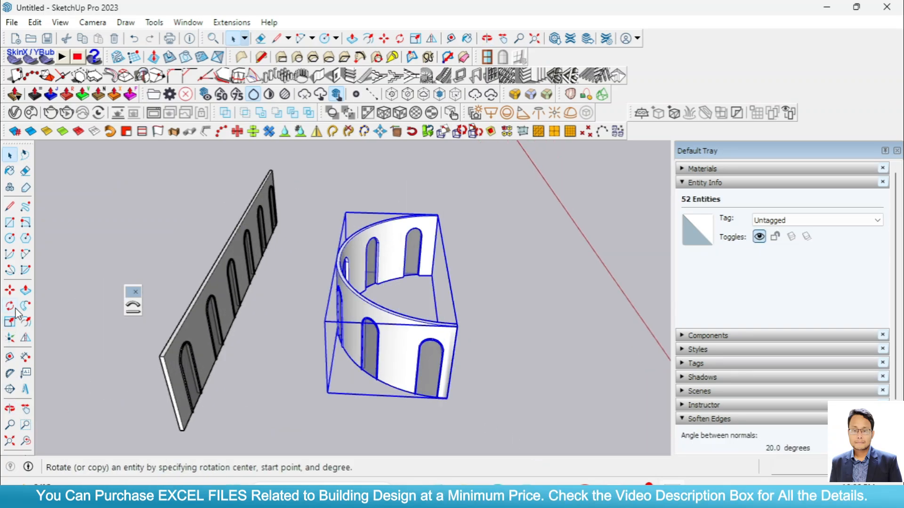
{"action": "left_click", "coordinate": [9, 290]}
{"action": "key", "text": "ctrl"}
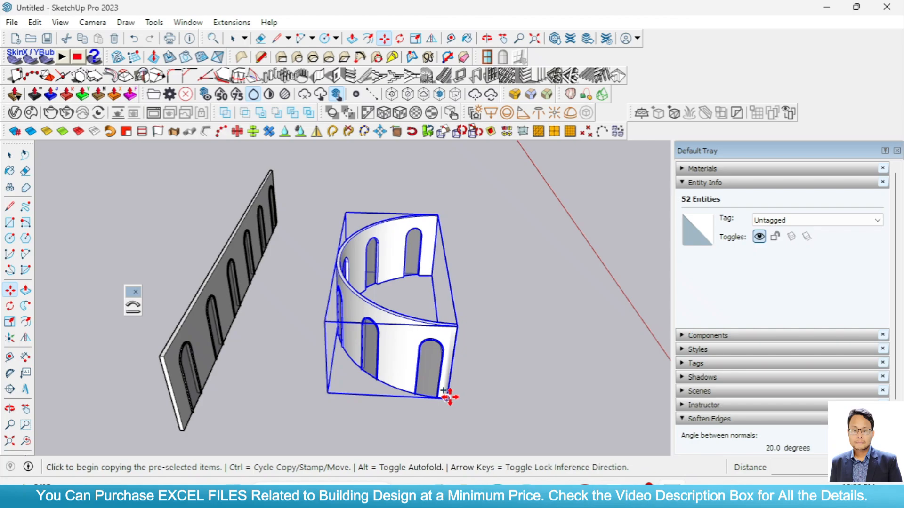
{"action": "left_click", "coordinate": [448, 396]}
{"action": "scroll", "coordinate": [228, 360], "scroll_direction": "down", "scroll_amount": 2}
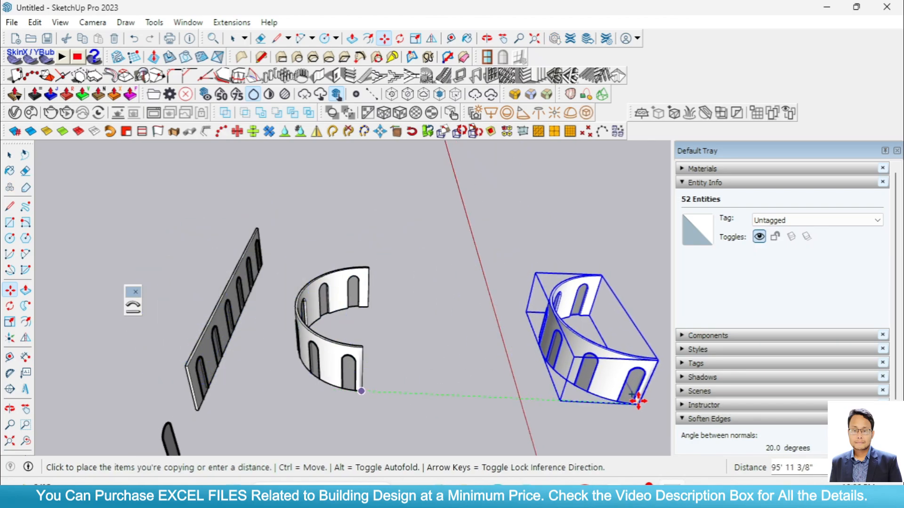
{"action": "left_click", "coordinate": [638, 403]}
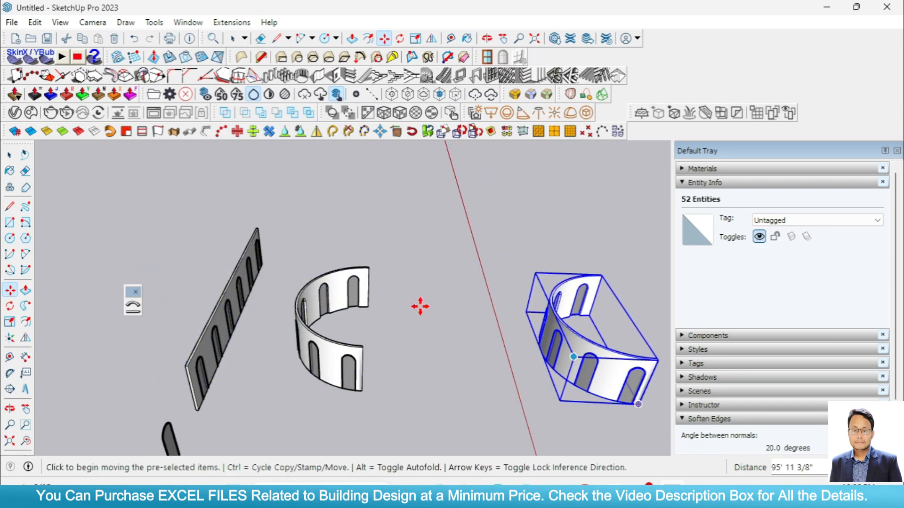
Step: Flip the copied curved wall about its green plane so it faces the original, and clear the selection
{"action": "left_click", "coordinate": [25, 337]}
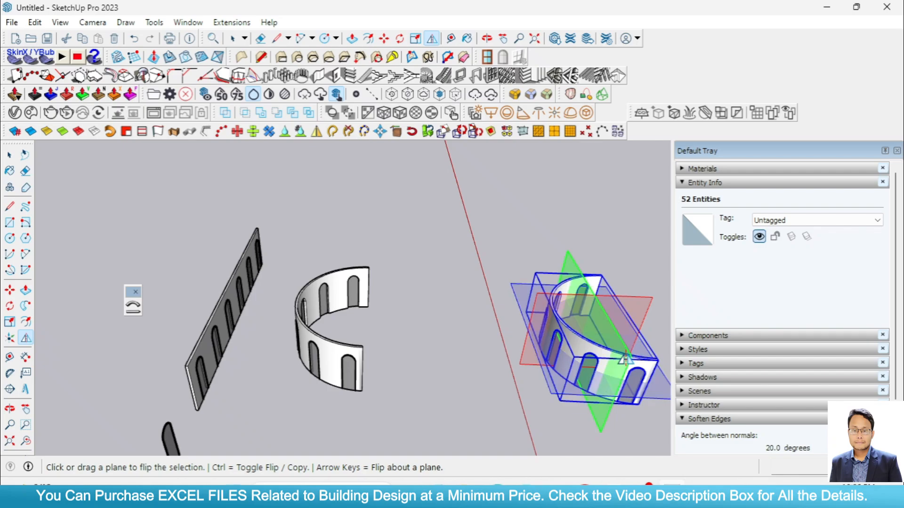
{"action": "left_click", "coordinate": [626, 360]}
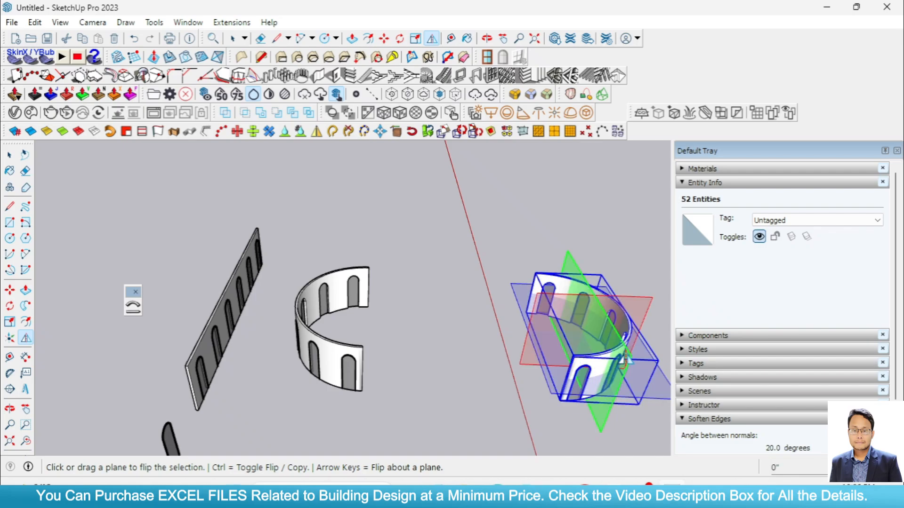
{"action": "left_click", "coordinate": [9, 155]}
{"action": "left_click", "coordinate": [442, 263]}
Step: Select the flipped copy and move it by its bottom end corner onto the original wall's matching end corner, closing the ring; clear the selection
{"action": "middle_click_drag", "start_coordinate": [442, 263], "coordinate": [512, 305]}
{"action": "left_click_drag", "start_coordinate": [504, 199], "coordinate": [612, 412]}
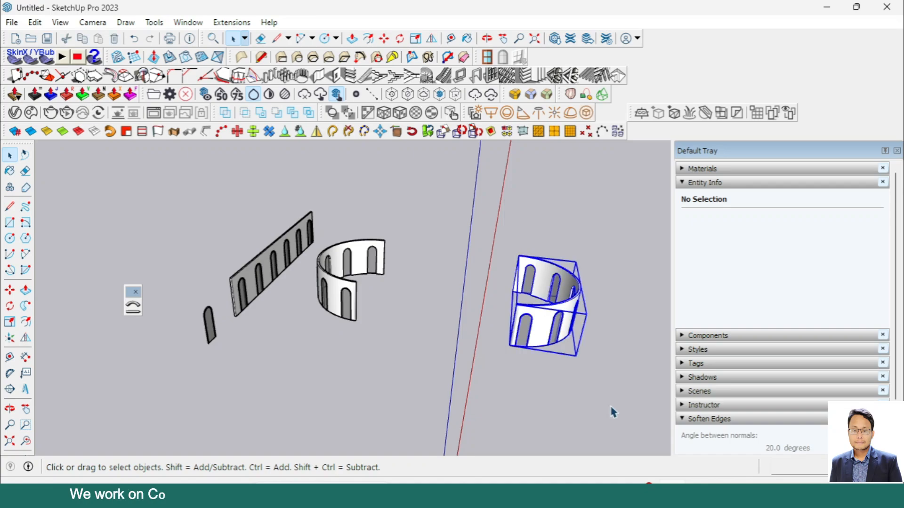
{"action": "middle_click_drag", "start_coordinate": [612, 412], "coordinate": [419, 351]}
{"action": "scroll", "coordinate": [193, 335], "scroll_direction": "up", "scroll_amount": 2}
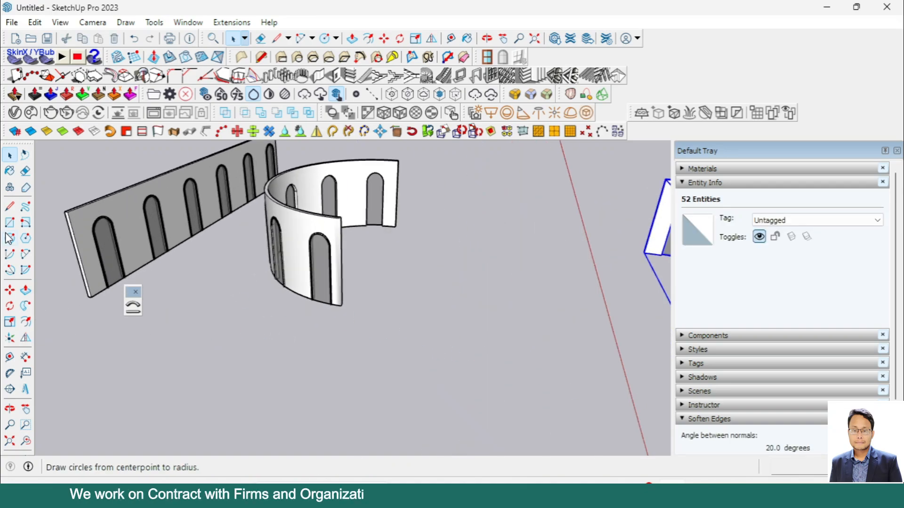
{"action": "left_click", "coordinate": [10, 291]}
{"action": "scroll", "coordinate": [97, 323], "scroll_direction": "down", "scroll_amount": 1}
{"action": "scroll", "coordinate": [523, 366], "scroll_direction": "up", "scroll_amount": 3}
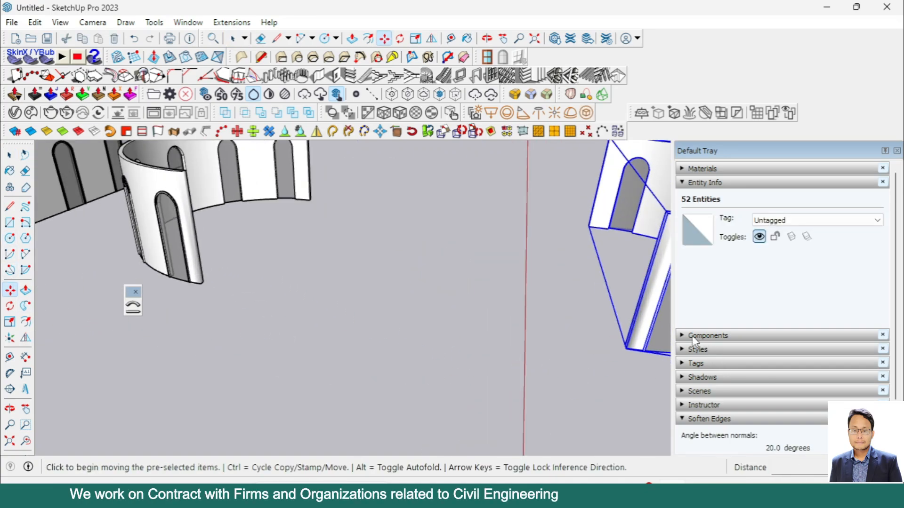
{"action": "scroll", "coordinate": [575, 328], "scroll_direction": "up", "scroll_amount": 3}
{"action": "scroll", "coordinate": [492, 305], "scroll_direction": "up", "scroll_amount": 3}
{"action": "middle_click_drag", "start_coordinate": [506, 333], "coordinate": [647, 367]}
{"action": "scroll", "coordinate": [348, 289], "scroll_direction": "down", "scroll_amount": 3}
{"action": "scroll", "coordinate": [545, 278], "scroll_direction": "up", "scroll_amount": 2}
{"action": "scroll", "coordinate": [300, 264], "scroll_direction": "down", "scroll_amount": 3}
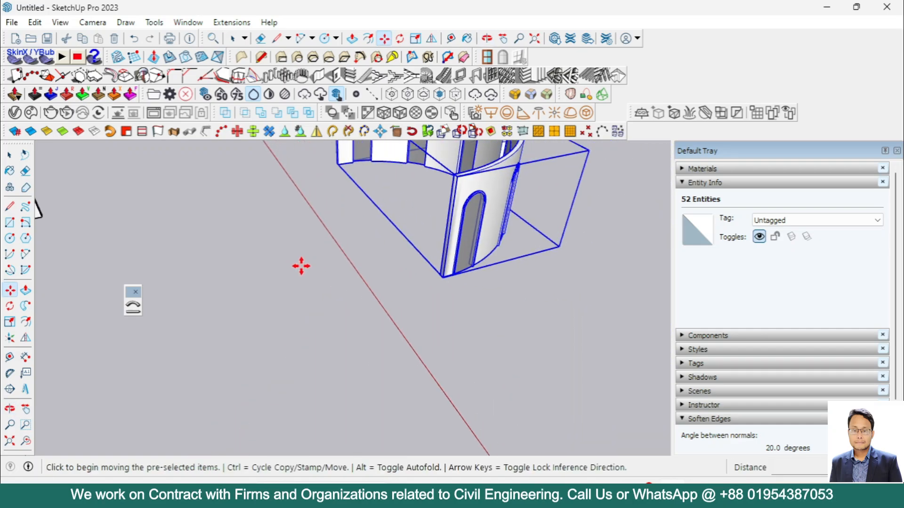
{"action": "middle_click_drag", "start_coordinate": [301, 264], "coordinate": [260, 373]}
{"action": "scroll", "coordinate": [240, 276], "scroll_direction": "up", "scroll_amount": 2}
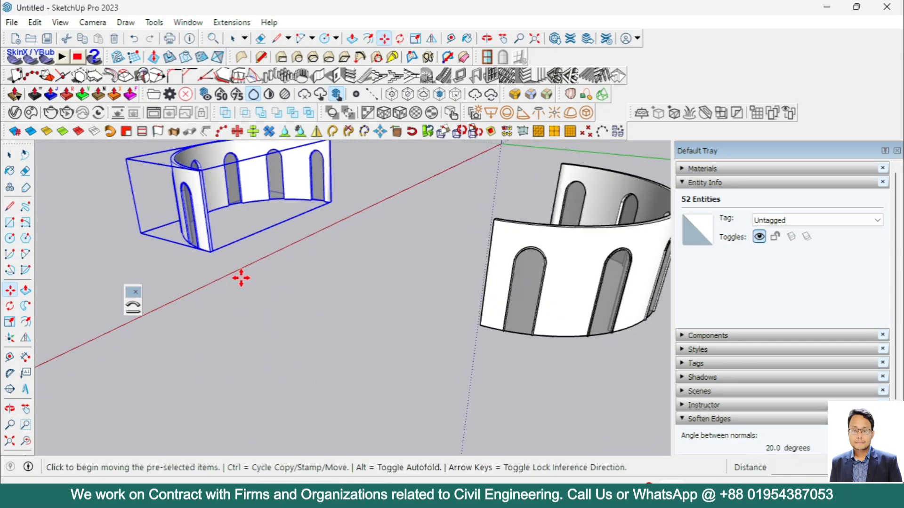
{"action": "scroll", "coordinate": [254, 250], "scroll_direction": "up", "scroll_amount": 2}
{"action": "scroll", "coordinate": [195, 256], "scroll_direction": "up", "scroll_amount": 2}
{"action": "scroll", "coordinate": [195, 256], "scroll_direction": "up", "scroll_amount": 2}
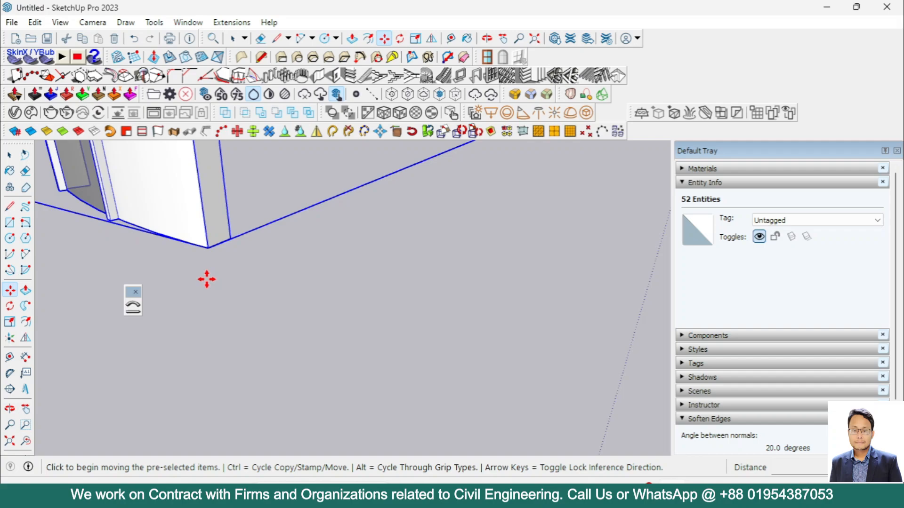
{"action": "left_click", "coordinate": [207, 245]}
{"action": "scroll", "coordinate": [202, 301], "scroll_direction": "down", "scroll_amount": 5}
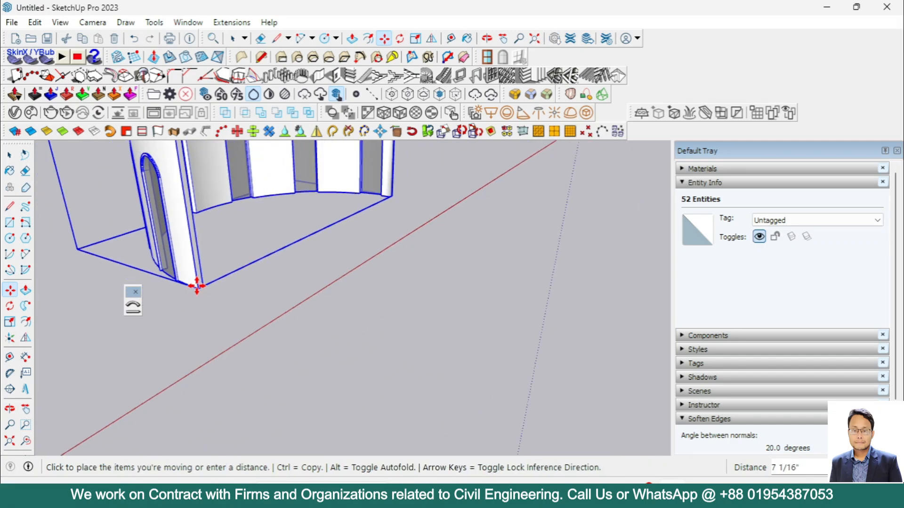
{"action": "scroll", "coordinate": [310, 337], "scroll_direction": "down", "scroll_amount": 3}
{"action": "scroll", "coordinate": [373, 341], "scroll_direction": "up", "scroll_amount": 5}
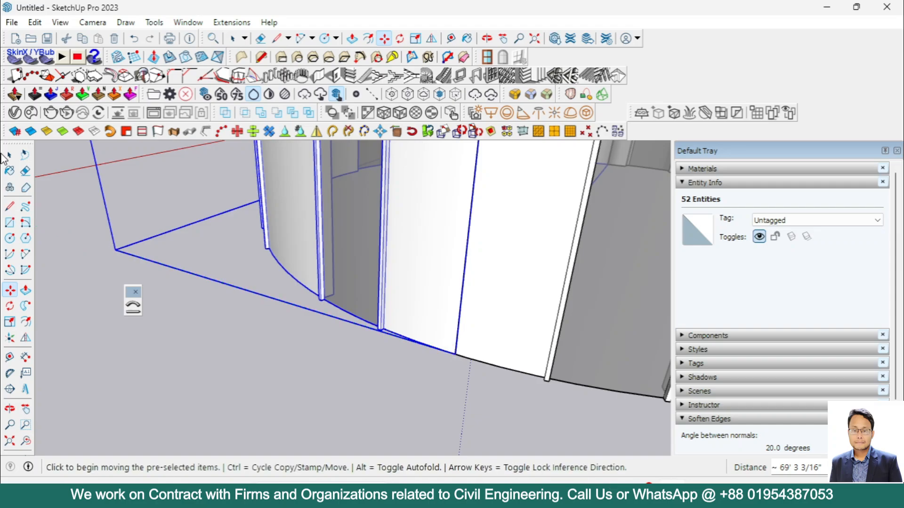
{"action": "left_click", "coordinate": [239, 346]}
Step: Examine the joined circular wall and its arched glass doors from outside, eye level and above
{"action": "scroll", "coordinate": [246, 350], "scroll_direction": "down", "scroll_amount": 6}
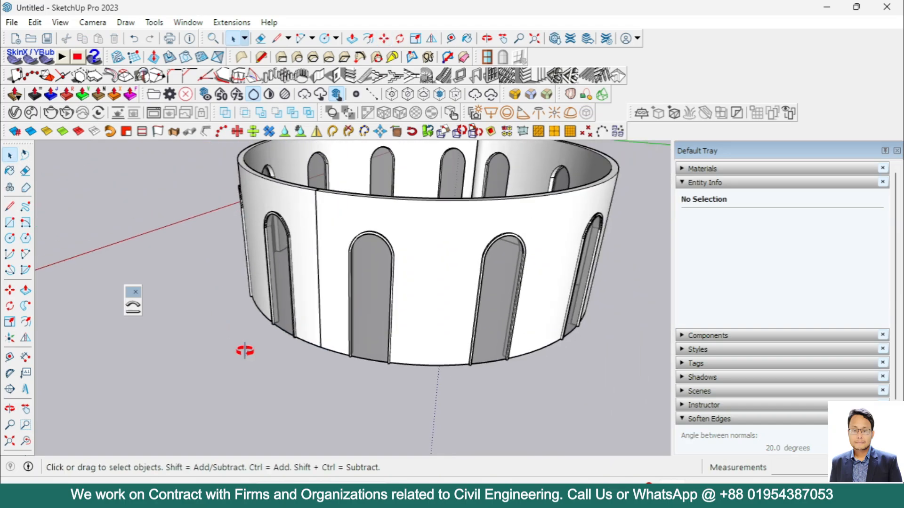
{"action": "middle_click_drag", "start_coordinate": [245, 351], "coordinate": [396, 290]}
{"action": "scroll", "coordinate": [397, 290], "scroll_direction": "down", "scroll_amount": 2}
{"action": "middle_click_drag", "start_coordinate": [370, 327], "coordinate": [394, 238]}
{"action": "scroll", "coordinate": [309, 287], "scroll_direction": "up", "scroll_amount": 2}
{"action": "middle_click_drag", "start_coordinate": [310, 287], "coordinate": [351, 283]}
{"action": "scroll", "coordinate": [399, 214], "scroll_direction": "up", "scroll_amount": 3}
{"action": "scroll", "coordinate": [400, 216], "scroll_direction": "down", "scroll_amount": 2}
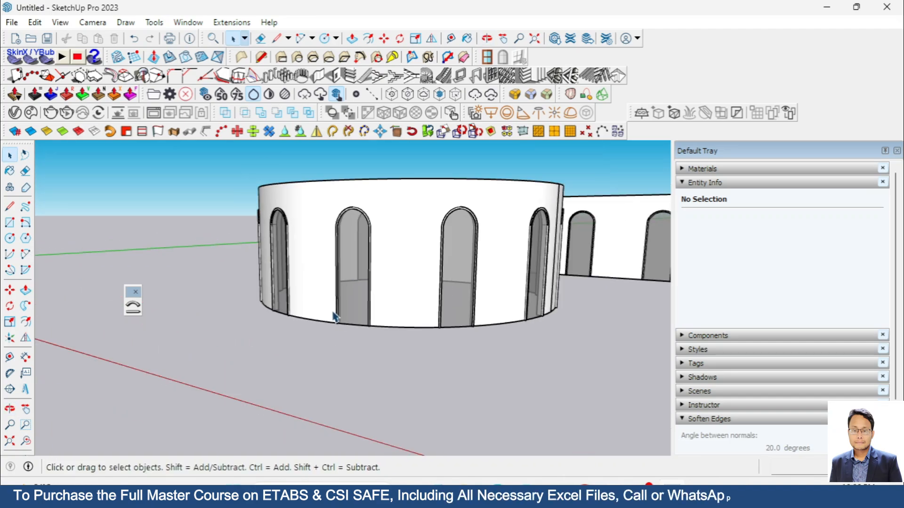
{"action": "scroll", "coordinate": [385, 228], "scroll_direction": "up", "scroll_amount": 2}
{"action": "scroll", "coordinate": [319, 335], "scroll_direction": "down", "scroll_amount": 5}
{"action": "middle_click_drag", "start_coordinate": [318, 335], "coordinate": [319, 269]}
{"action": "scroll", "coordinate": [255, 279], "scroll_direction": "up", "scroll_amount": 5}
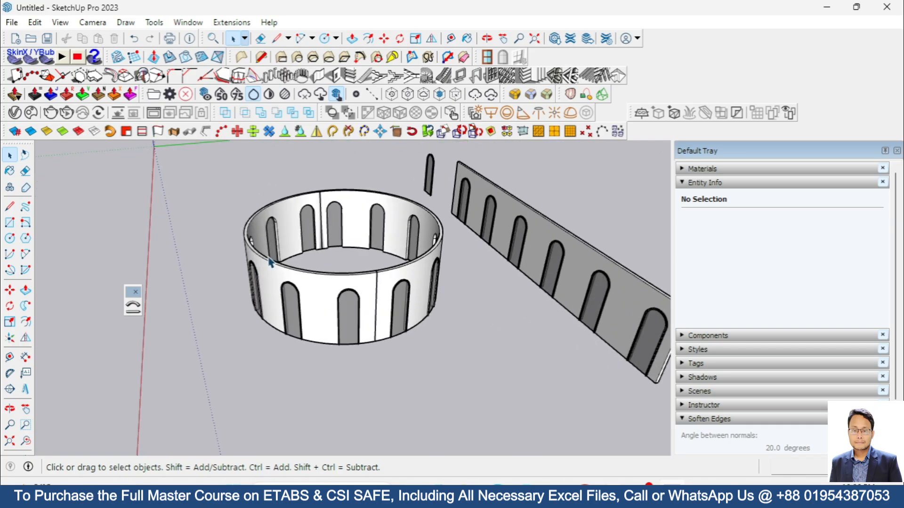
{"action": "scroll", "coordinate": [275, 262], "scroll_direction": "down", "scroll_amount": 2}
{"action": "middle_click_drag", "start_coordinate": [343, 314], "coordinate": [416, 285]}
{"action": "scroll", "coordinate": [346, 237], "scroll_direction": "down", "scroll_amount": 3}
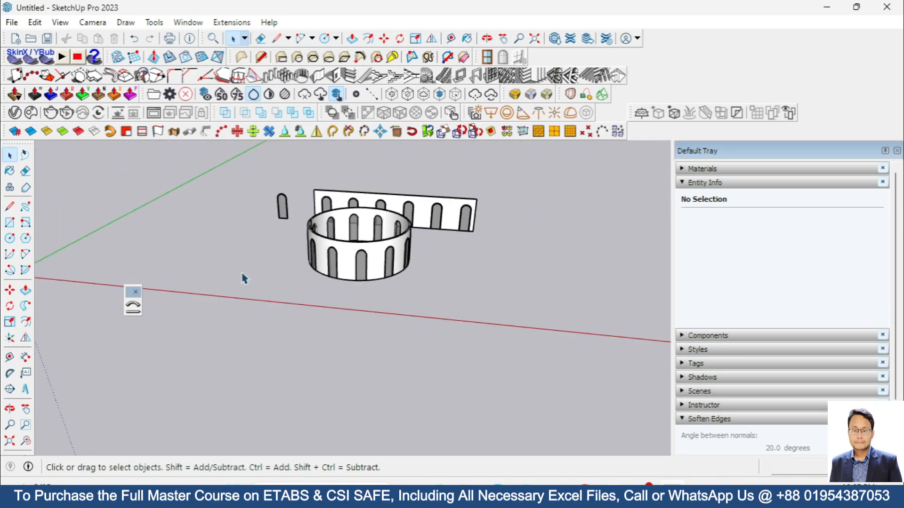